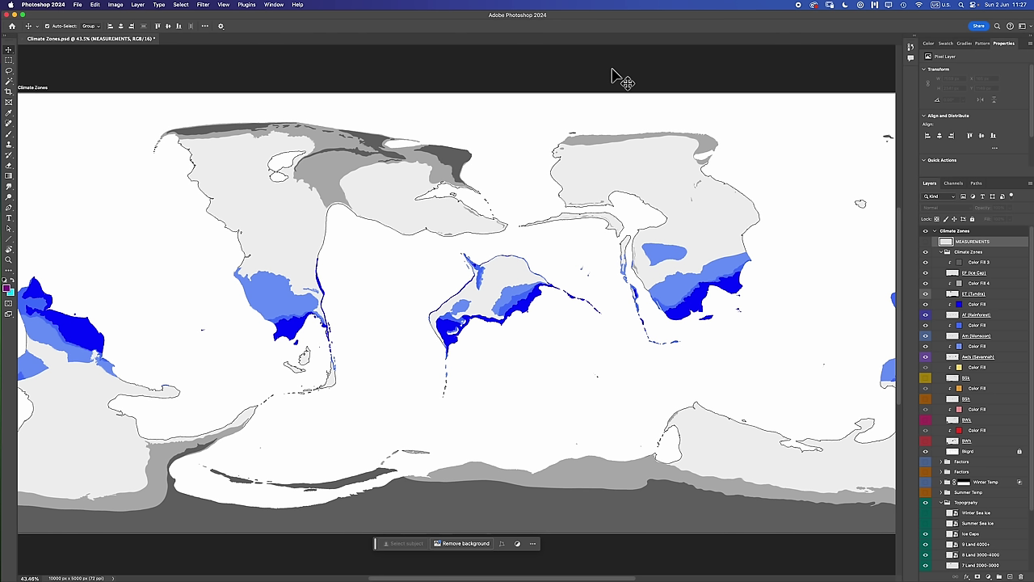
Check the Wikipedia desert map, then hide Bkgrd and show the Winter Temp cold regions
key(super+Tab)
click(937, 452)
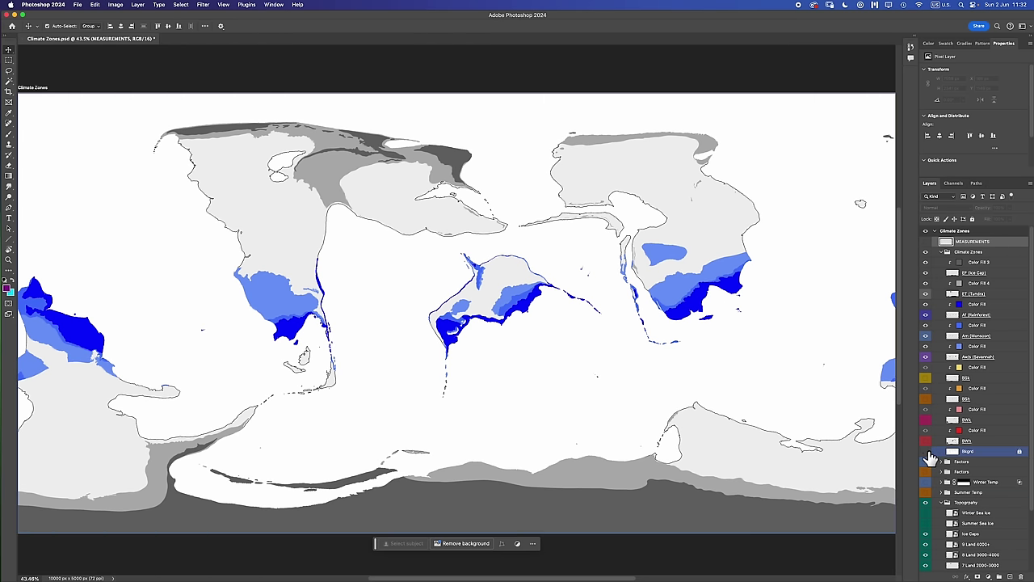
click(926, 452)
click(926, 481)
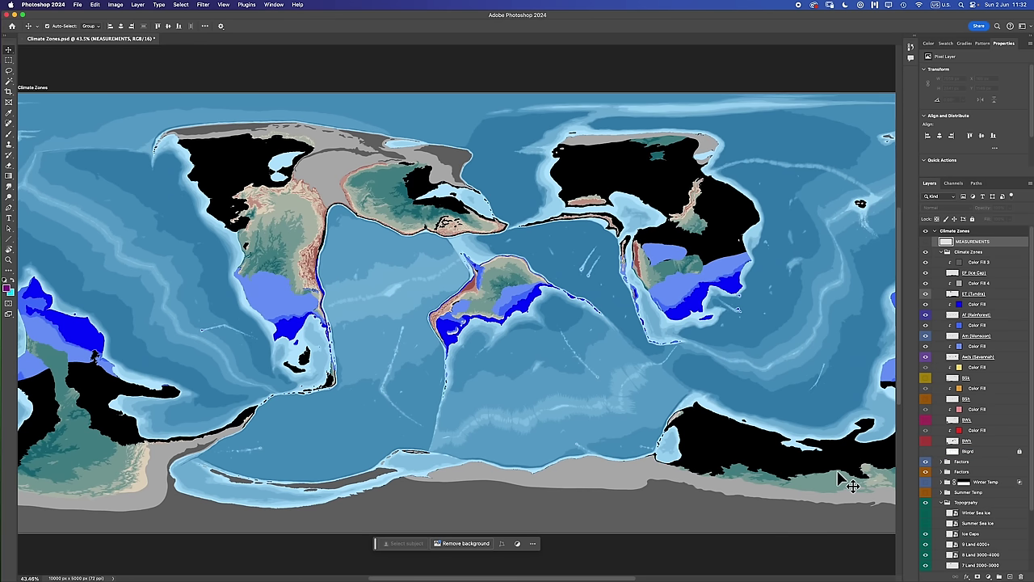
Select the Topography group and paint hot-desert red over the western land
click(602, 164)
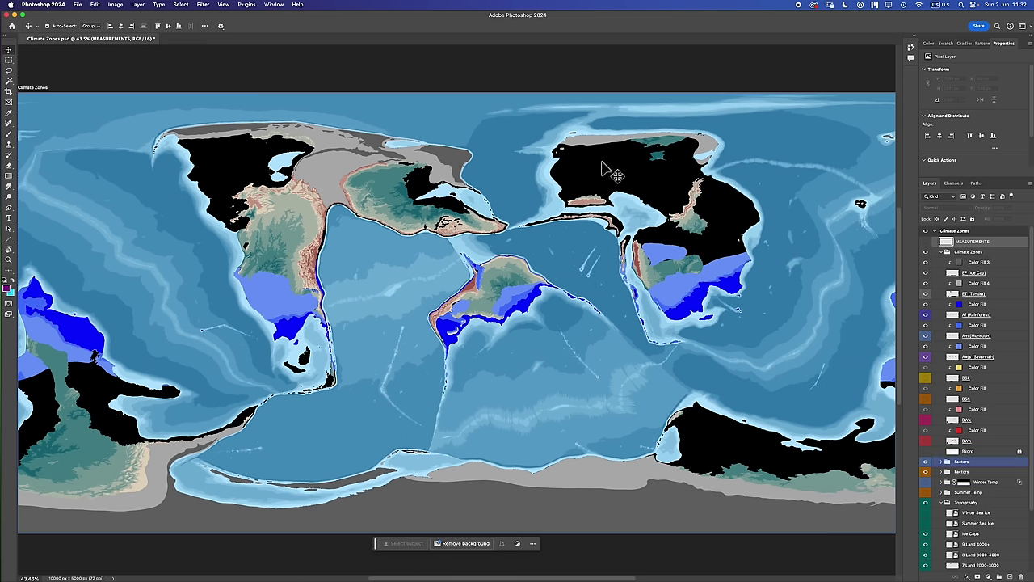
click(285, 214)
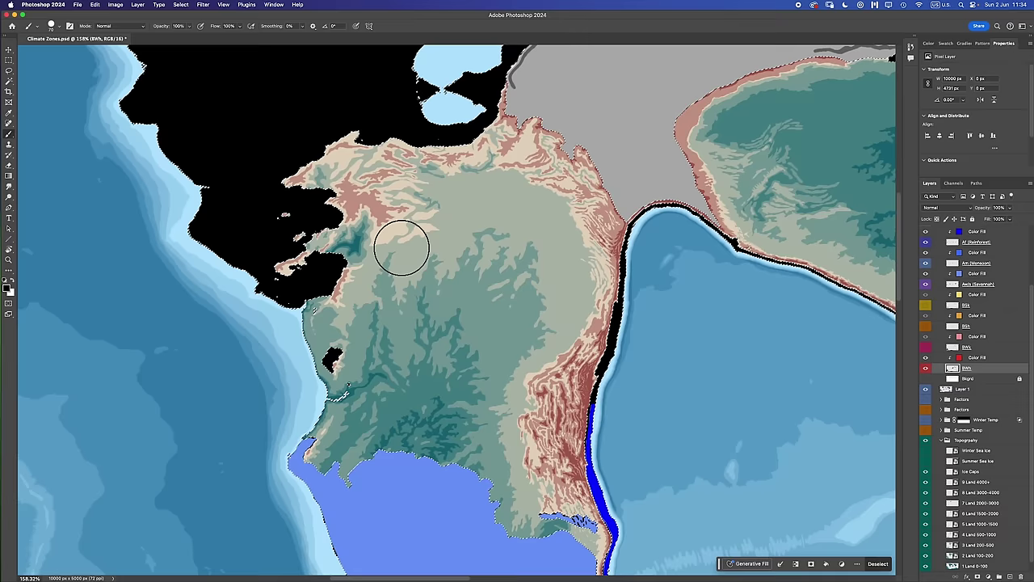
mouse_move(355, 239)
mouse_down()
mouse_move(282, 267)
mouse_move(485, 154)
mouse_move(511, 187)
mouse_move(622, 242)
mouse_move(346, 428)
mouse_move(565, 266)
mouse_move(646, 292)
mouse_move(609, 434)
mouse_move(612, 558)
mouse_up()
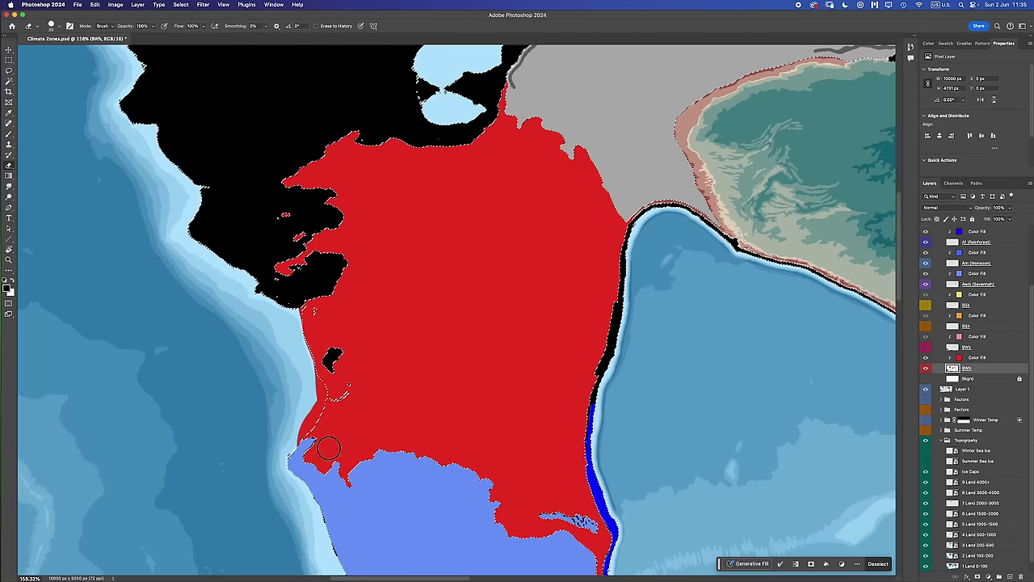
Paint more red along the western desert and save the map file
drag(311, 400, 327, 432)
key(b)
scroll(364, 323, up, 5)
key(super+s)
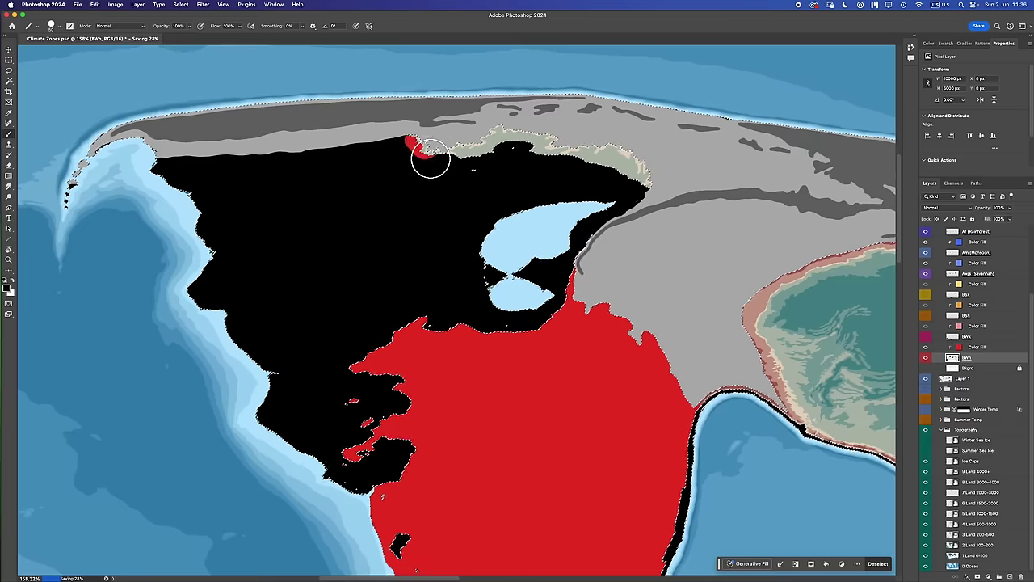
mouse_move(428, 161)
mouse_down()
mouse_move(543, 162)
mouse_move(482, 168)
mouse_up()
scroll(483, 167, right, 10)
key(bracketright)
key(bracketright)
key(bracketright)
key(bracketright)
key(bracketright)
key(bracketright)
key(bracketright)
key(bracketright)
key(bracketright)
key(bracketright)
key(bracketright)
key(bracketright)
Paint red over the peninsula's western and eastern parts and along the east coast
mouse_move(555, 254)
mouse_down()
mouse_move(259, 346)
mouse_move(335, 392)
mouse_move(580, 424)
mouse_move(670, 453)
mouse_up()
key(bracketleft)
key(bracketleft)
key(bracketleft)
key(bracketleft)
key(bracketleft)
key(bracketleft)
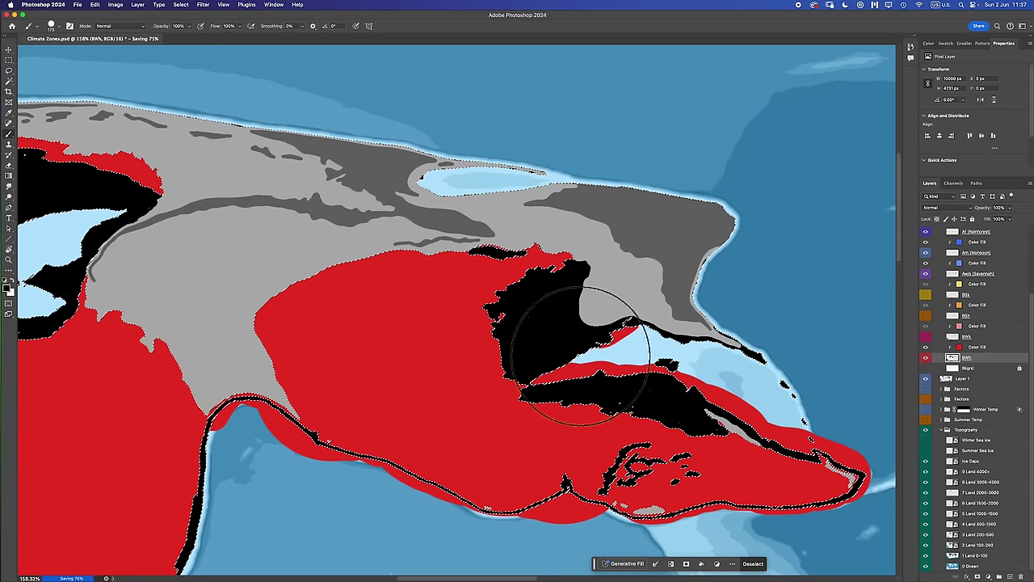
mouse_move(589, 323)
mouse_down()
mouse_move(623, 324)
mouse_move(619, 353)
mouse_up()
key(e)
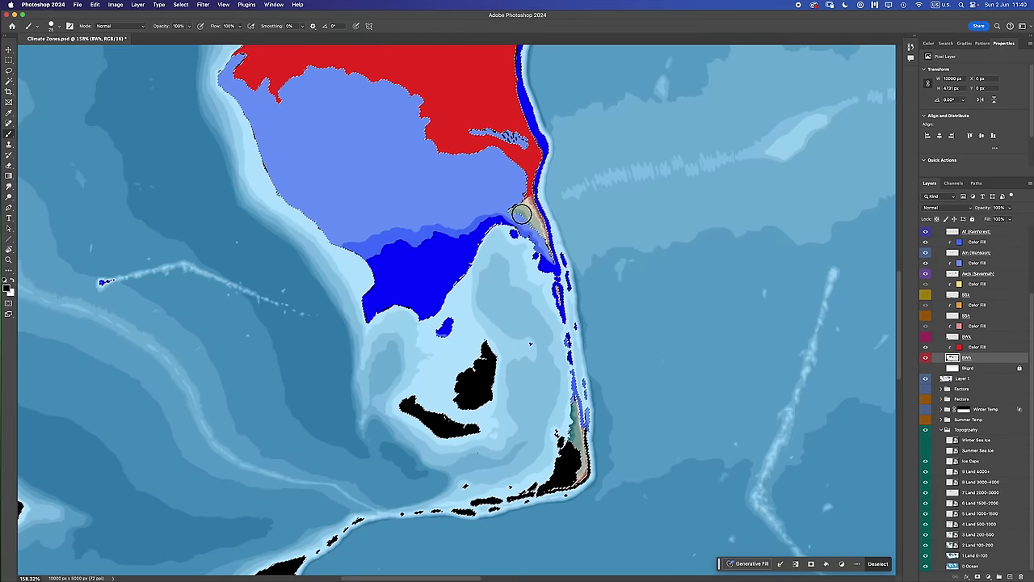
mouse_move(521, 212)
mouse_down()
mouse_move(585, 316)
mouse_move(589, 356)
mouse_move(563, 490)
mouse_move(519, 497)
mouse_up()
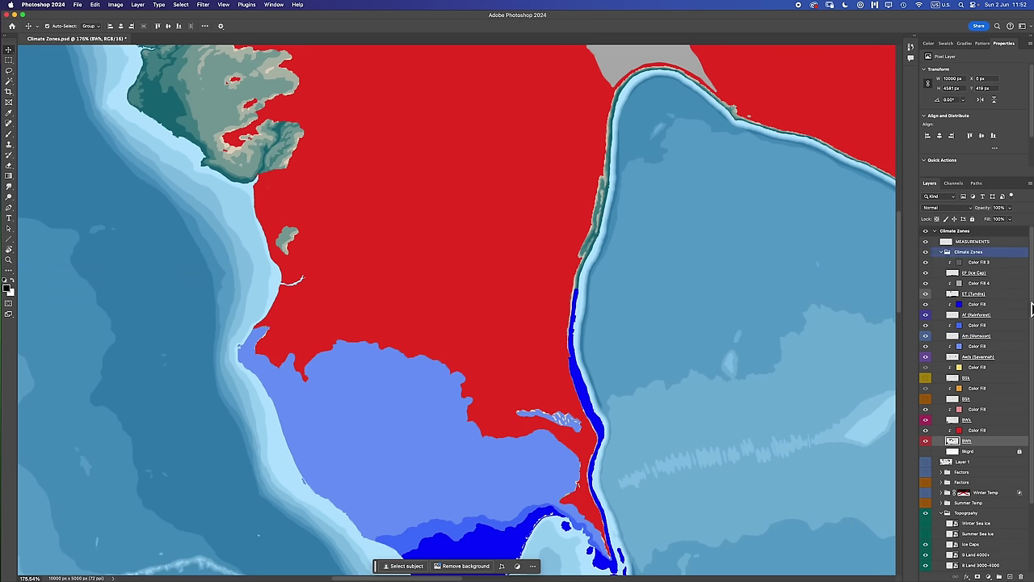
Lower the Climate Zones group fill to 62% and show the Winter Temp overlay
click(1006, 231)
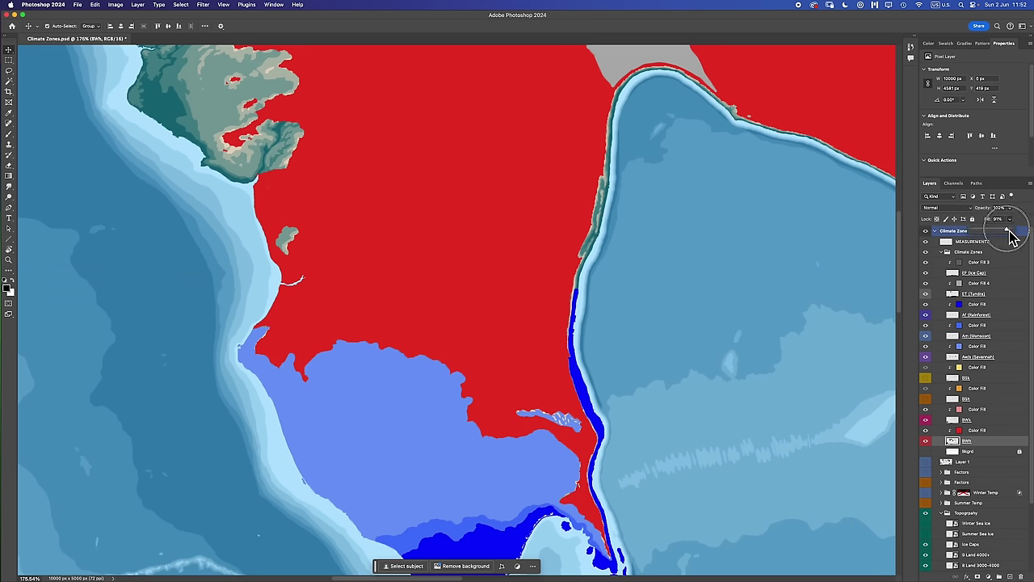
drag(1013, 234, 1000, 234)
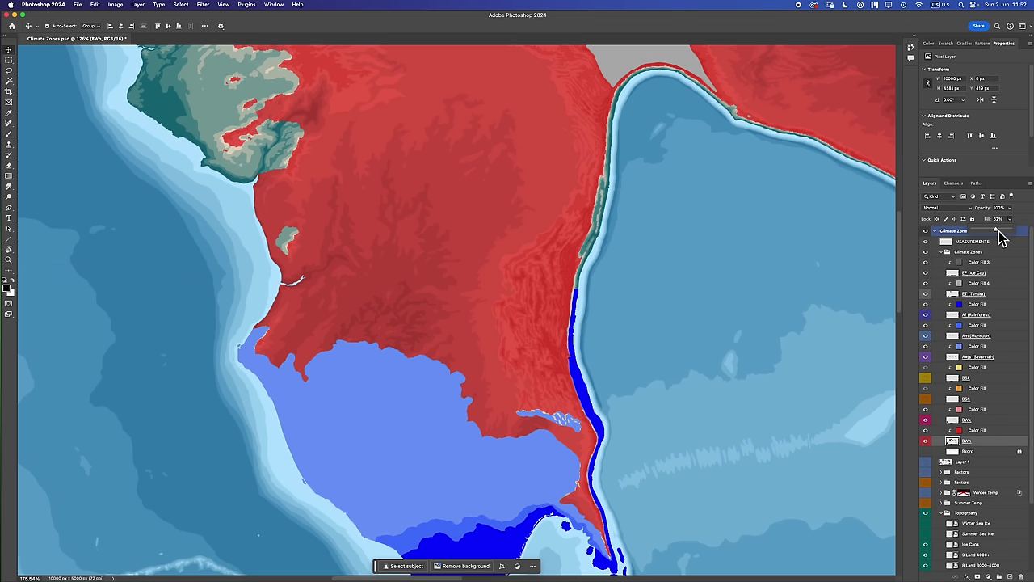
click(926, 493)
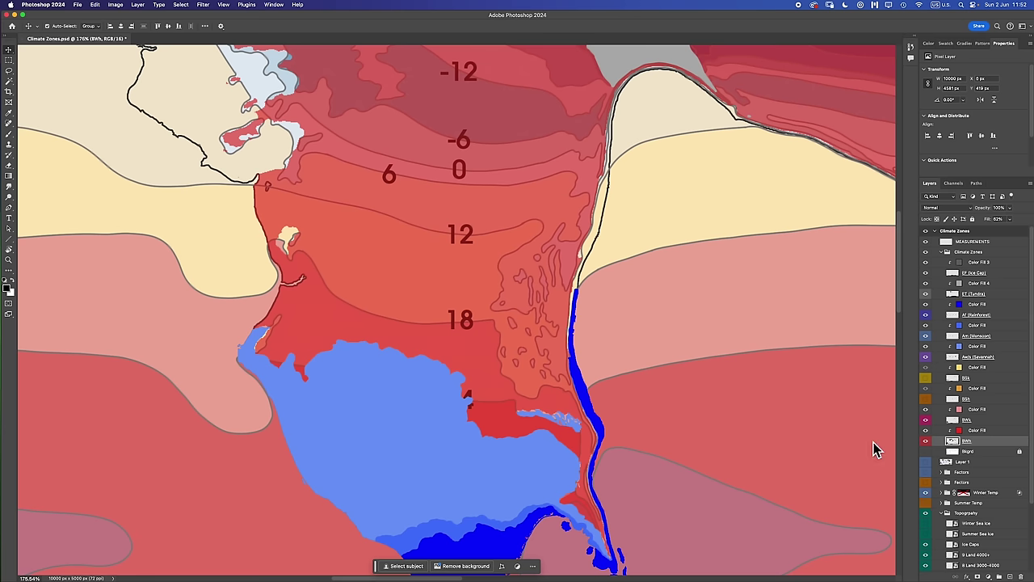
Brush an x mark on the MEASUREMENTS layer at the 18° winter isotherm
click(463, 266)
key(b)
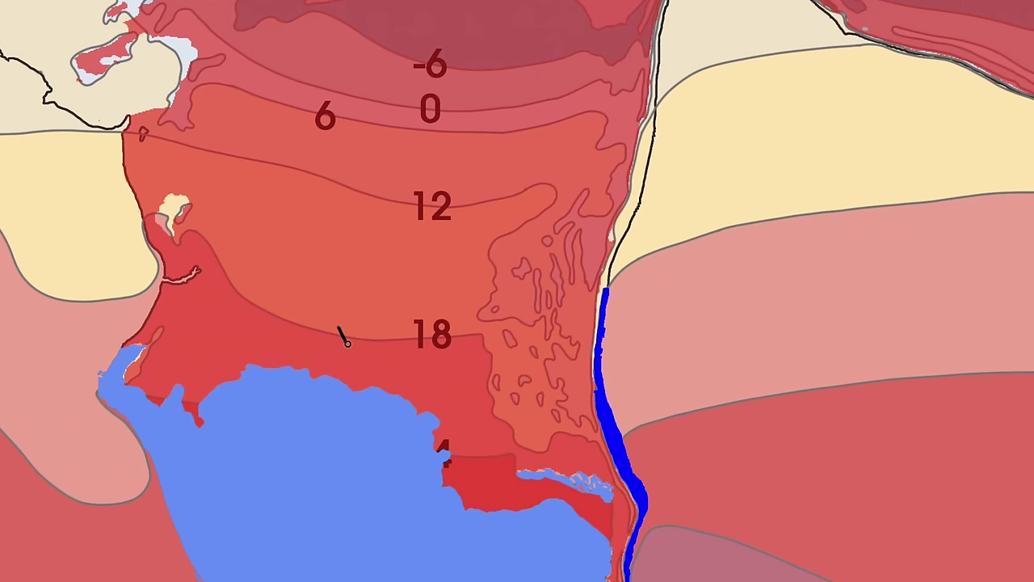
mouse_move(348, 328)
mouse_down()
mouse_move(338, 344)
mouse_move(368, 341)
mouse_up()
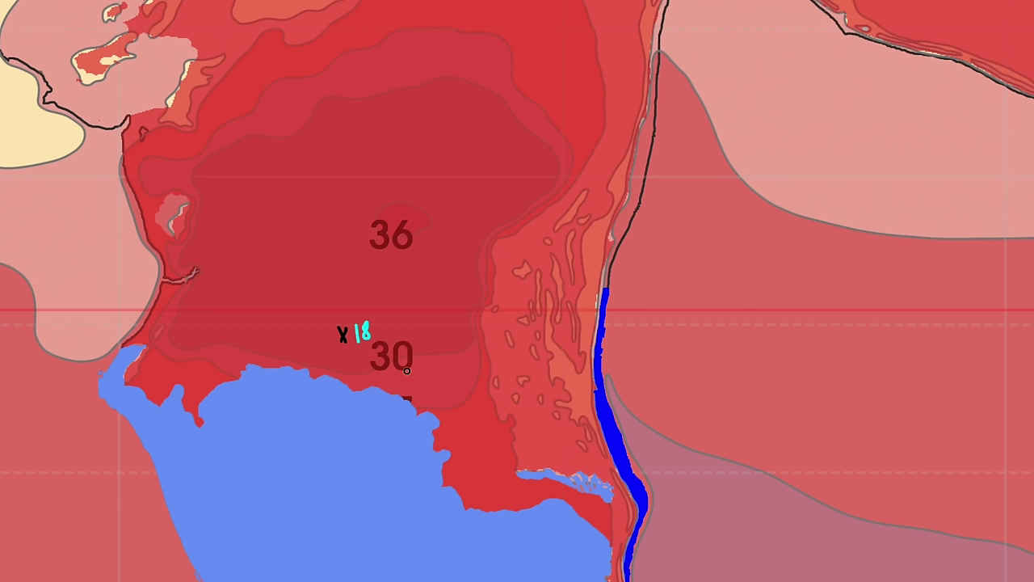
Label the first point 31 h and add a second point marked 12 / 35 h
mouse_move(377, 320)
mouse_down()
mouse_move(378, 332)
mouse_move(393, 332)
mouse_up()
drag(401, 321, 409, 334)
key(Right)
drag(340, 178, 351, 194)
mouse_move(351, 179)
mouse_down()
mouse_move(341, 194)
mouse_move(358, 193)
mouse_up()
mouse_move(364, 180)
mouse_down()
mouse_move(374, 192)
mouse_move(382, 186)
mouse_up()
key(Right)
mouse_move(394, 173)
mouse_down()
mouse_move(391, 186)
mouse_move(414, 187)
mouse_up()
Add a northern point labelled 0 / 31 k, underlining the 0
key(Right)
drag(370, 93, 381, 109)
mouse_move(381, 93)
mouse_down()
mouse_move(370, 109)
mouse_move(391, 95)
mouse_move(404, 105)
mouse_up()
key(Right)
drag(417, 91, 427, 108)
drag(436, 92, 436, 109)
drag(394, 119, 414, 114)
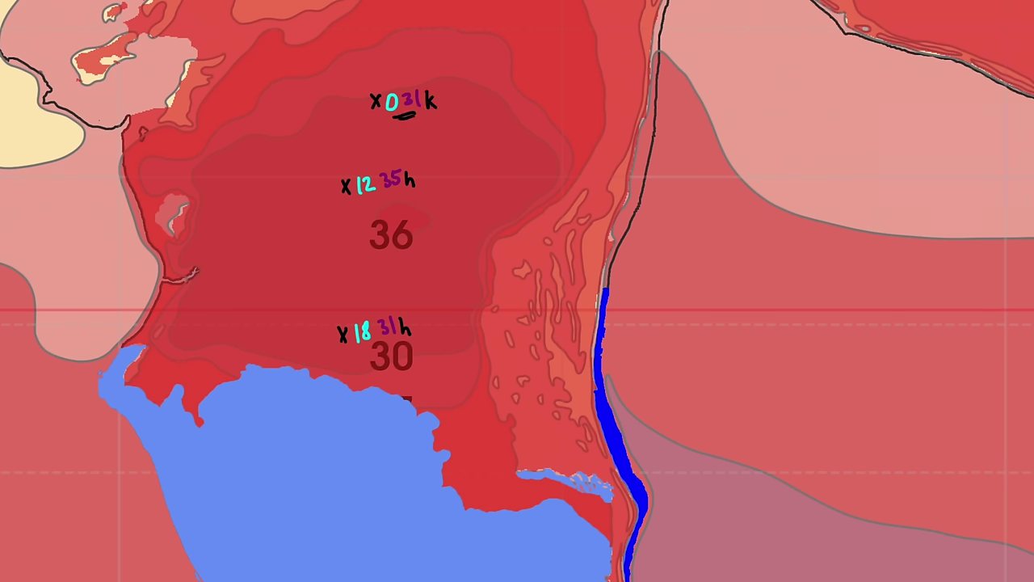
Add a point left of it labelled 6 / 31 h
key(Right)
drag(344, 113, 354, 125)
mouse_move(354, 113)
mouse_down()
mouse_move(344, 124)
mouse_move(325, 112)
mouse_move(322, 135)
mouse_up()
key(Right)
drag(331, 122, 331, 135)
drag(338, 112, 346, 126)
Mark western and eastern points with winter values 7 and 5
key(Right)
key(Right)
drag(246, 105, 256, 121)
drag(255, 105, 246, 121)
mouse_move(542, 118)
mouse_down()
mouse_move(554, 120)
mouse_move(543, 126)
mouse_up()
Add summer 27 and k labels to both points, underlining each 27
key(Right)
drag(256, 107, 260, 119)
drag(564, 108, 557, 120)
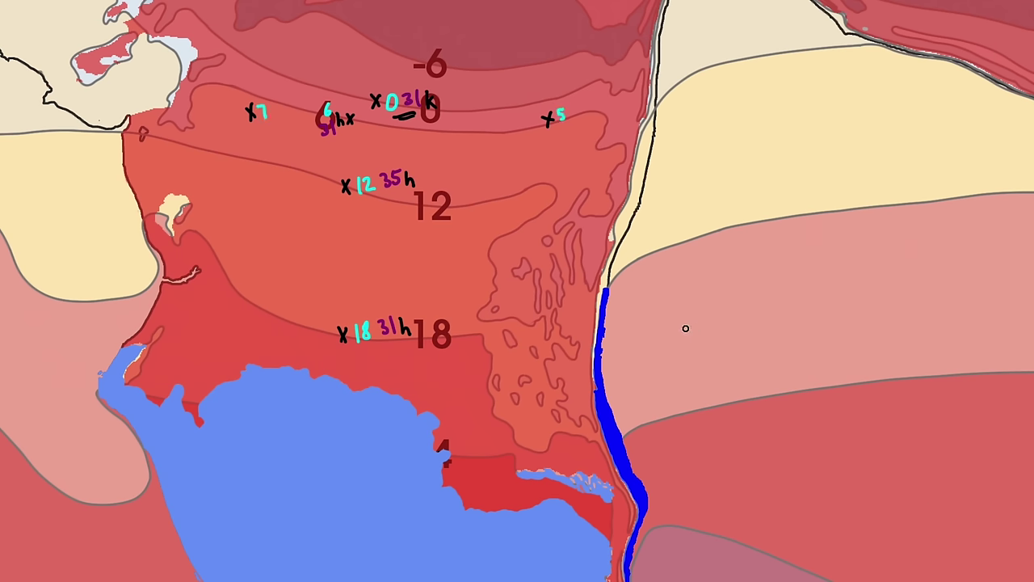
key(Right)
key(Right)
key(Right)
drag(269, 106, 274, 118)
drag(276, 106, 279, 118)
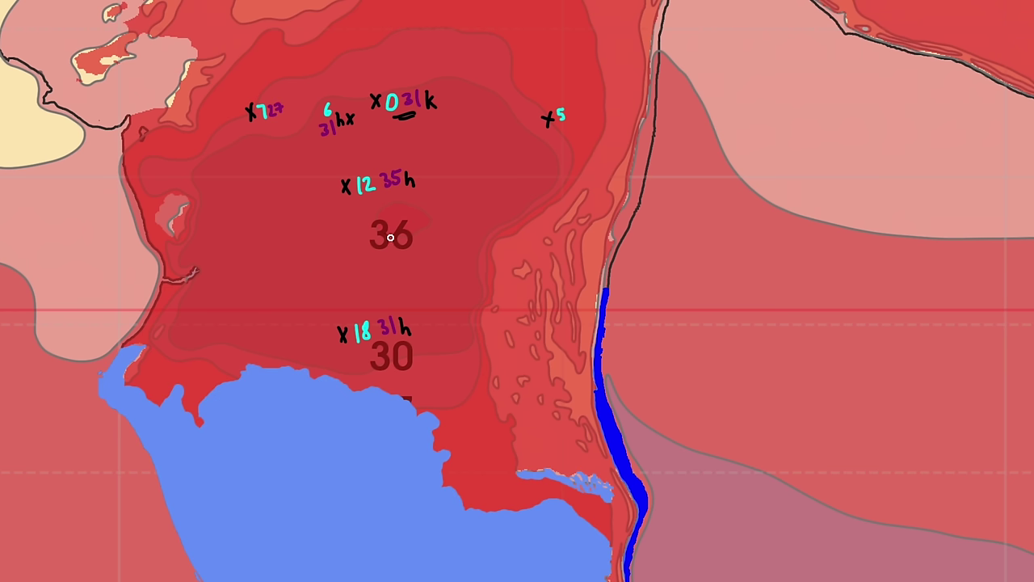
drag(559, 124, 573, 136)
drag(287, 101, 294, 115)
drag(580, 107, 588, 120)
drag(270, 122, 285, 117)
drag(566, 137, 577, 133)
drag(567, 143, 578, 140)
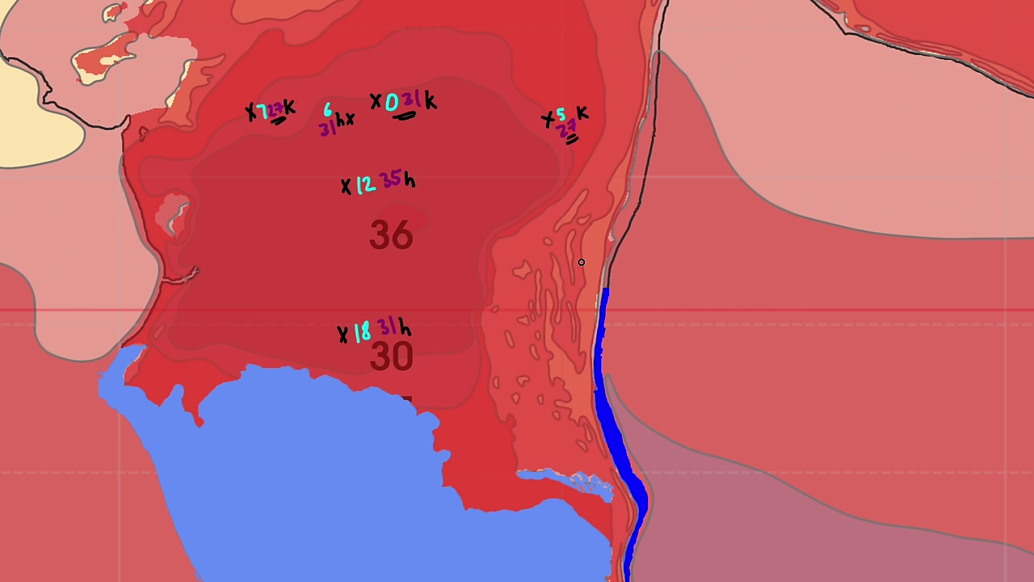
Flip between the winter and summer temperature overlays to compare the points
key(Right)
key(Right)
key(Left)
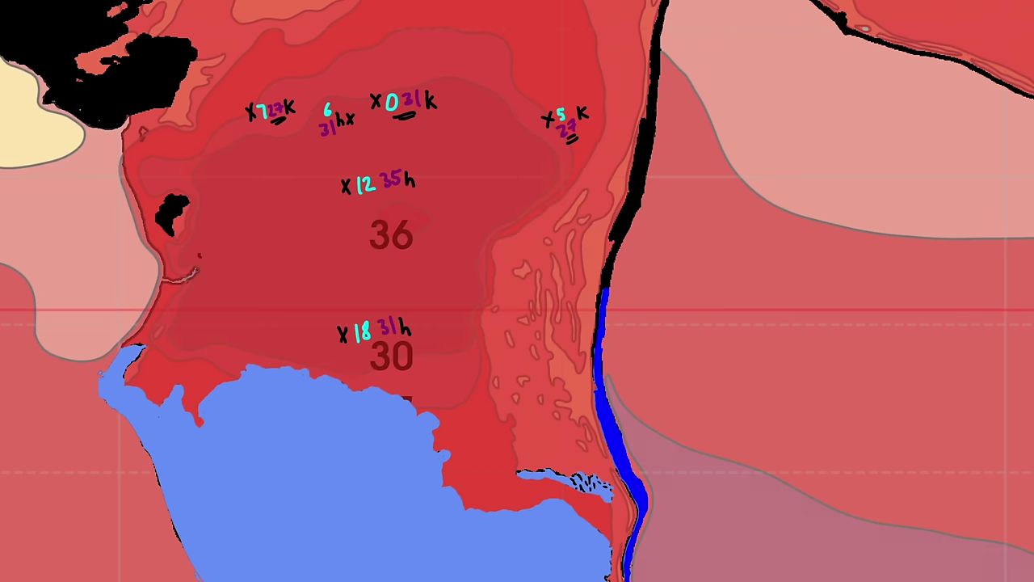
Add a western-edge point labelled 10 / 30 h
key(Right)
drag(235, 134, 243, 143)
mouse_move(243, 134)
mouse_down()
mouse_move(234, 143)
mouse_move(253, 144)
mouse_up()
key(Right)
key(Right)
drag(260, 134, 270, 145)
key(Right)
drag(280, 135, 279, 136)
drag(261, 146, 267, 156)
key(Right)
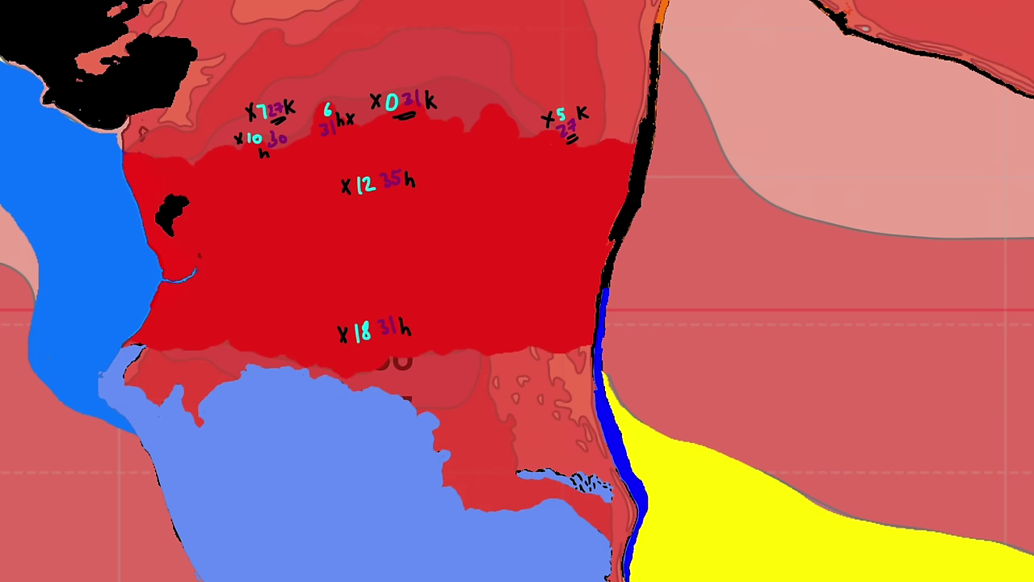
key(Left)
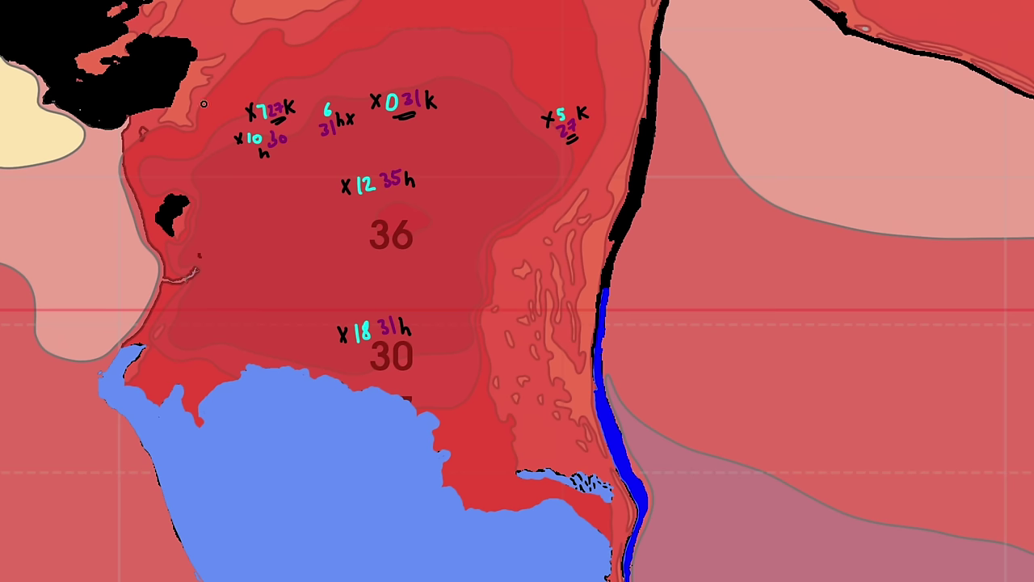
Mark another point left of the 7 / 27 k label and check its temperatures
drag(198, 94, 208, 107)
mouse_move(208, 94)
mouse_down()
mouse_move(198, 107)
mouse_move(237, 97)
mouse_move(227, 114)
mouse_up()
key(Right)
key(Left)
Mark two eastern coastal points, labelling them 12 / 24 h and 16 K //
drag(492, 270, 499, 279)
drag(500, 270, 492, 279)
drag(550, 276, 558, 283)
drag(558, 274, 549, 285)
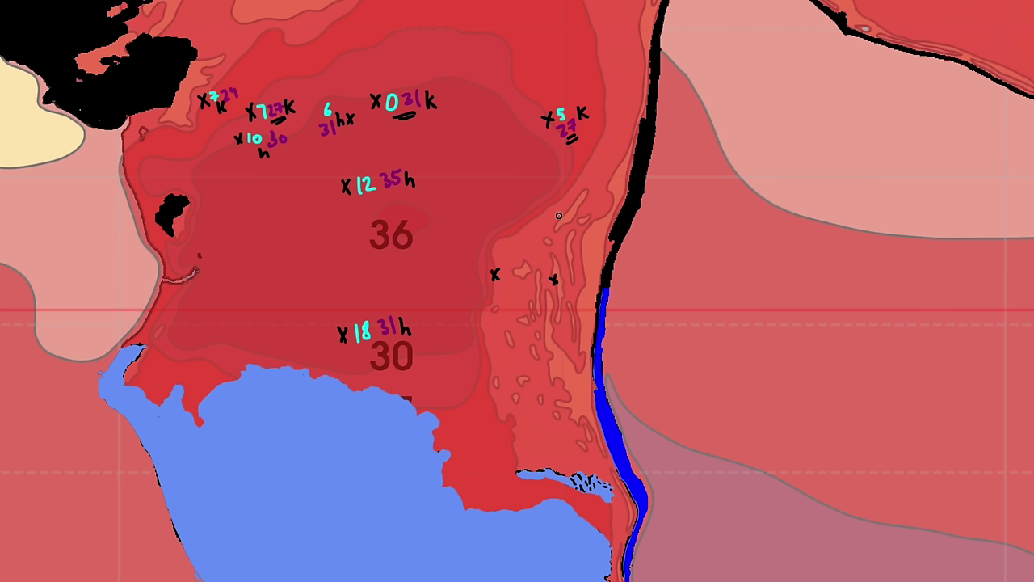
key(Right)
drag(501, 258, 502, 268)
drag(505, 258, 512, 267)
ctrl+click(396, 321)
mouse_move(562, 279)
mouse_down()
mouse_move(576, 293)
mouse_move(586, 282)
mouse_move(588, 294)
mouse_up()
drag(521, 262, 530, 276)
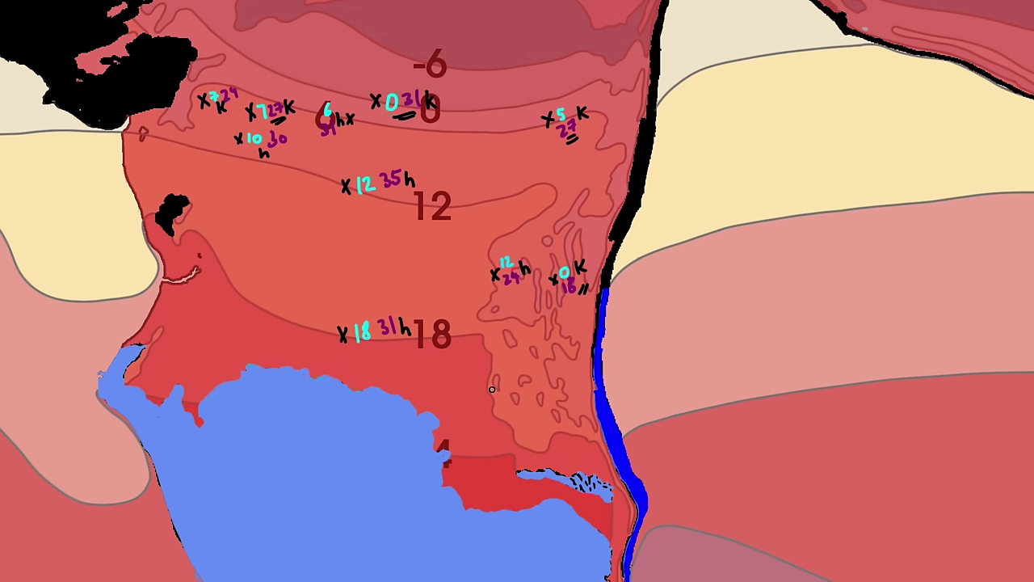
Mark three southeastern points with winter values 19, 12 and 24
drag(488, 396, 498, 408)
drag(497, 395, 488, 407)
drag(561, 387, 571, 398)
drag(571, 387, 561, 397)
drag(607, 517, 618, 529)
drag(618, 516, 608, 529)
drag(501, 386, 501, 397)
drag(511, 387, 508, 398)
drag(576, 388, 575, 398)
drag(580, 391, 588, 398)
drag(622, 514, 630, 526)
drag(636, 512, 640, 526)
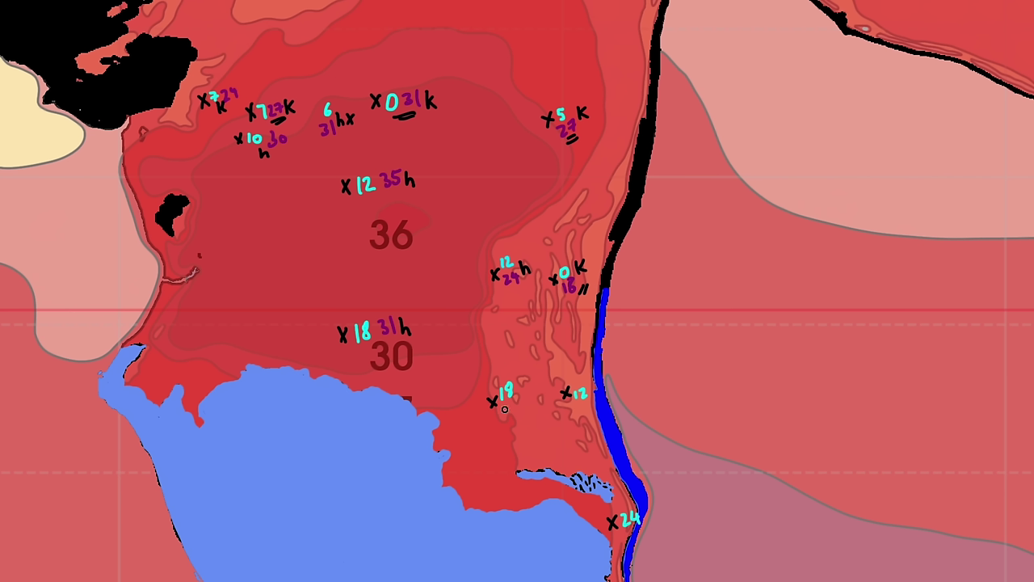
Complete the southeastern labels as 19/24 h, 12/18 K // and 24/24 h
drag(503, 403, 517, 417)
drag(579, 401, 590, 415)
drag(627, 525, 648, 539)
drag(654, 511, 664, 525)
drag(521, 392, 529, 406)
drag(594, 391, 592, 406)
drag(602, 390, 604, 407)
drag(592, 419, 603, 411)
drag(594, 424, 606, 415)
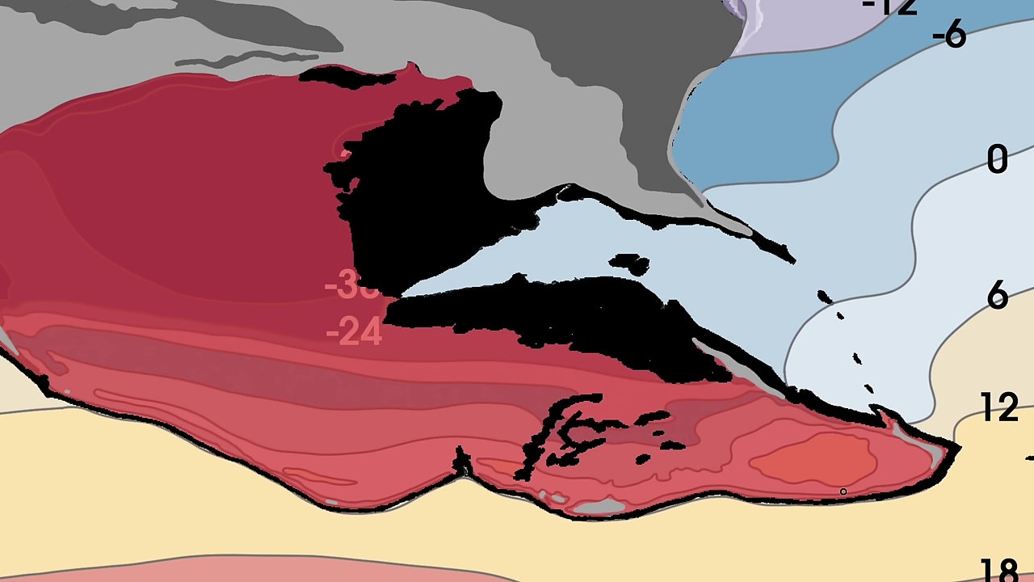
Mark a sample point on another landmass and write its winter value in cyan
mouse_move(782, 448)
mouse_down()
mouse_move(792, 458)
mouse_move(779, 457)
mouse_move(802, 446)
mouse_up()
click(60, 41)
mouse_move(805, 437)
mouse_down()
mouse_move(816, 445)
mouse_move(802, 449)
mouse_move(823, 453)
mouse_up()
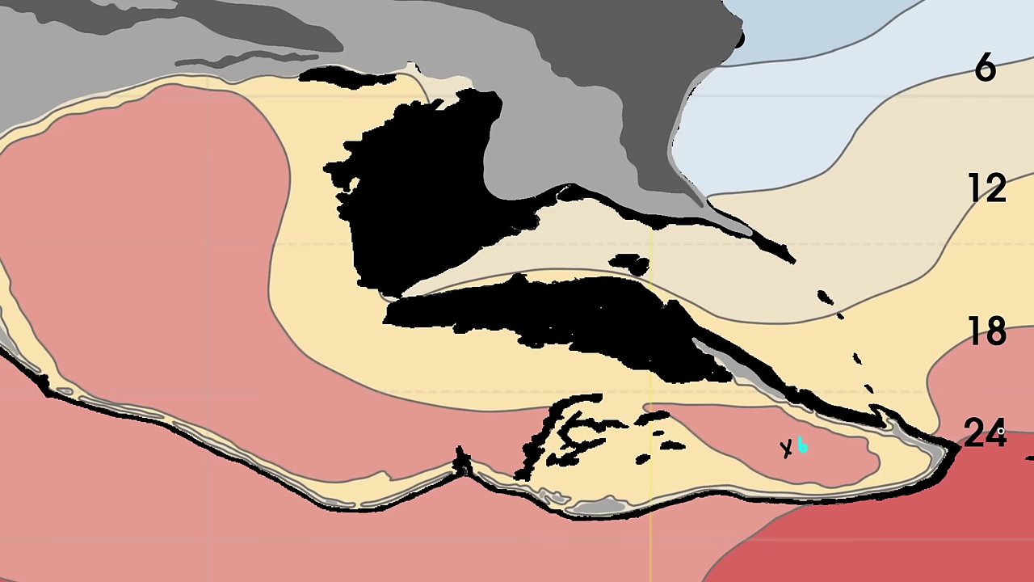
Finish that landmass point with summer 21 and K, double-underlined
drag(826, 439, 835, 454)
drag(845, 440, 846, 454)
drag(814, 463, 831, 461)
drag(818, 467, 832, 466)
Label a coastal point 25/17 and 18/12 k //, then line through the northern points
mouse_move(509, 291)
mouse_down()
mouse_move(518, 306)
mouse_move(509, 307)
mouse_up()
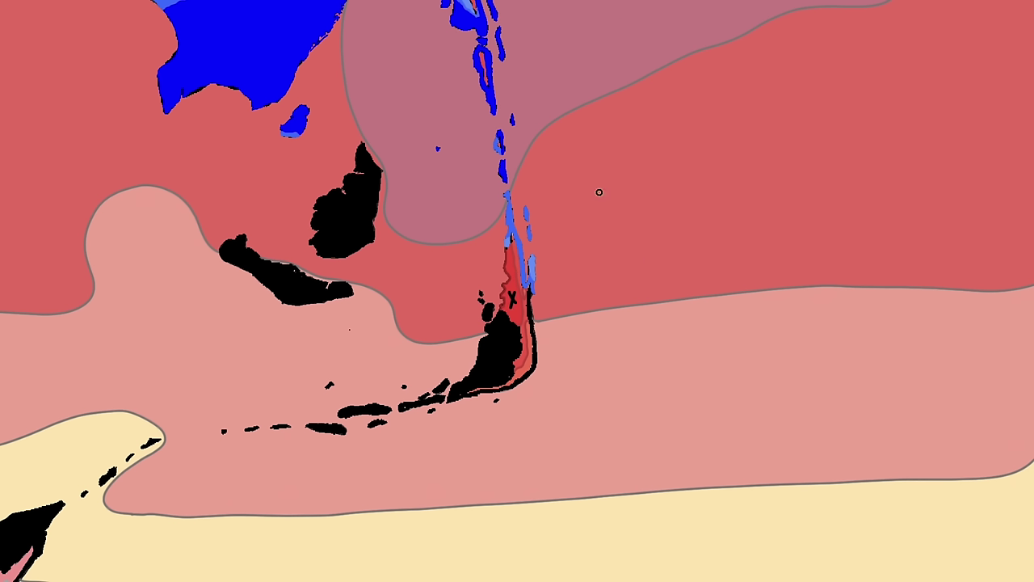
drag(544, 277, 558, 295)
mouse_move(568, 272)
mouse_down()
mouse_move(550, 297)
mouse_move(558, 312)
mouse_move(583, 301)
mouse_move(550, 343)
mouse_up()
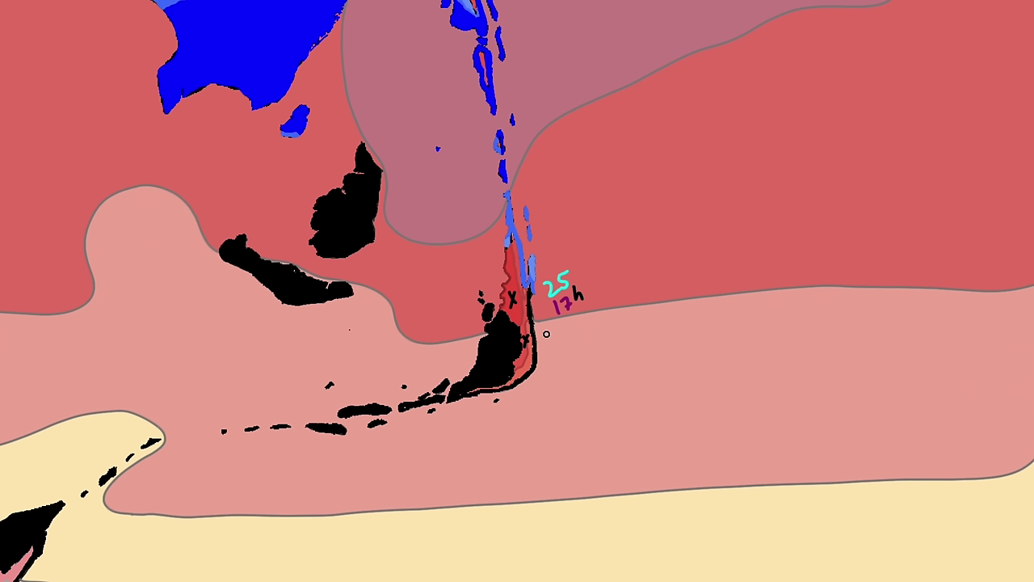
drag(559, 327, 555, 360)
mouse_move(559, 348)
mouse_down()
mouse_move(567, 358)
mouse_move(580, 341)
mouse_up()
drag(562, 373, 575, 361)
drag(570, 375, 583, 365)
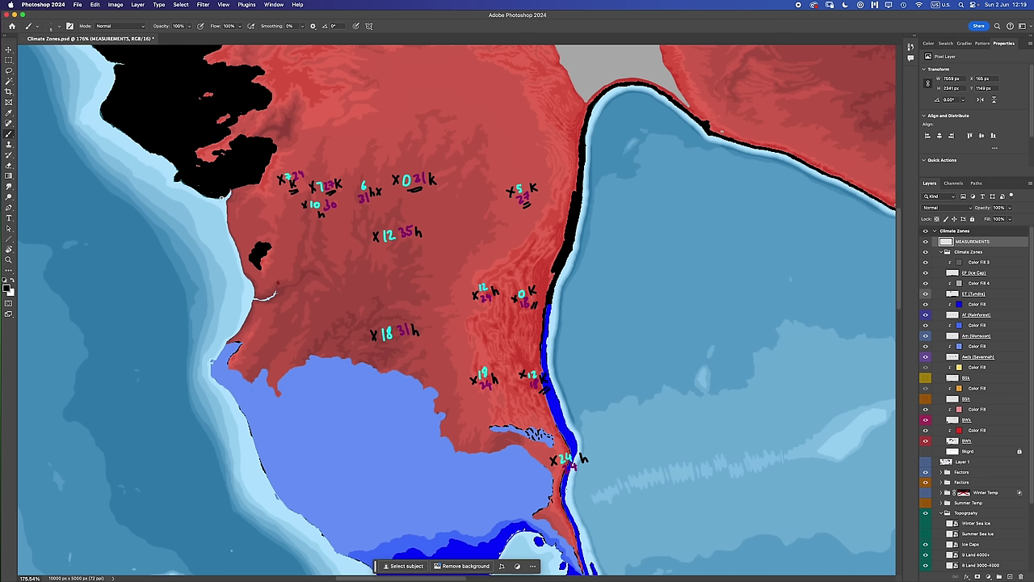
mouse_move(208, 209)
mouse_down()
mouse_move(266, 182)
mouse_move(400, 173)
mouse_move(455, 189)
mouse_move(623, 199)
mouse_up()
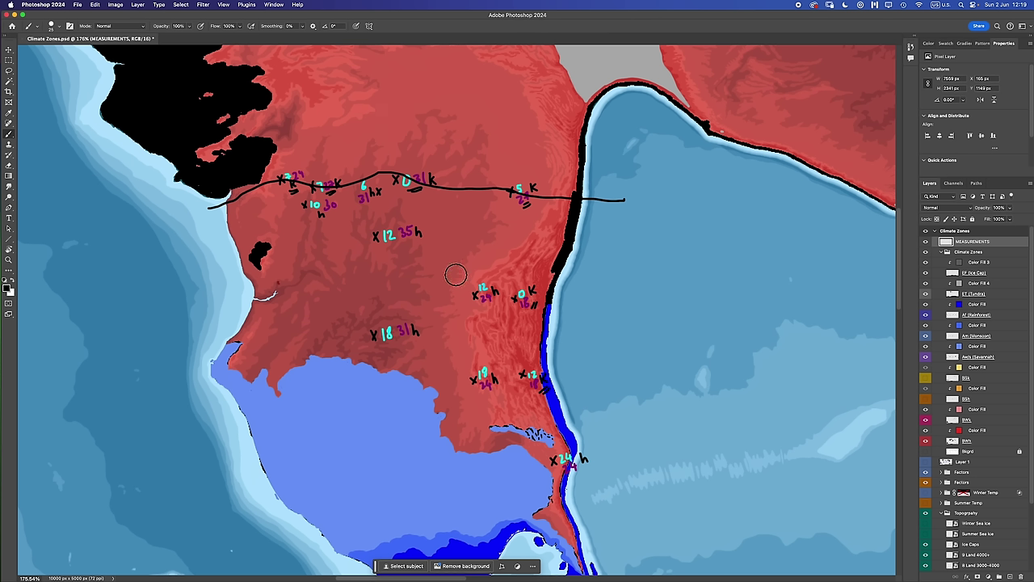
Undo a small test loop and the long black line, then pan north
key(bracketleft)
key(bracketleft)
key(bracketleft)
key(bracketleft)
key(bracketleft)
mouse_move(540, 251)
mouse_down()
mouse_move(522, 270)
mouse_move(515, 396)
mouse_move(568, 381)
mouse_move(554, 242)
mouse_move(534, 252)
mouse_up()
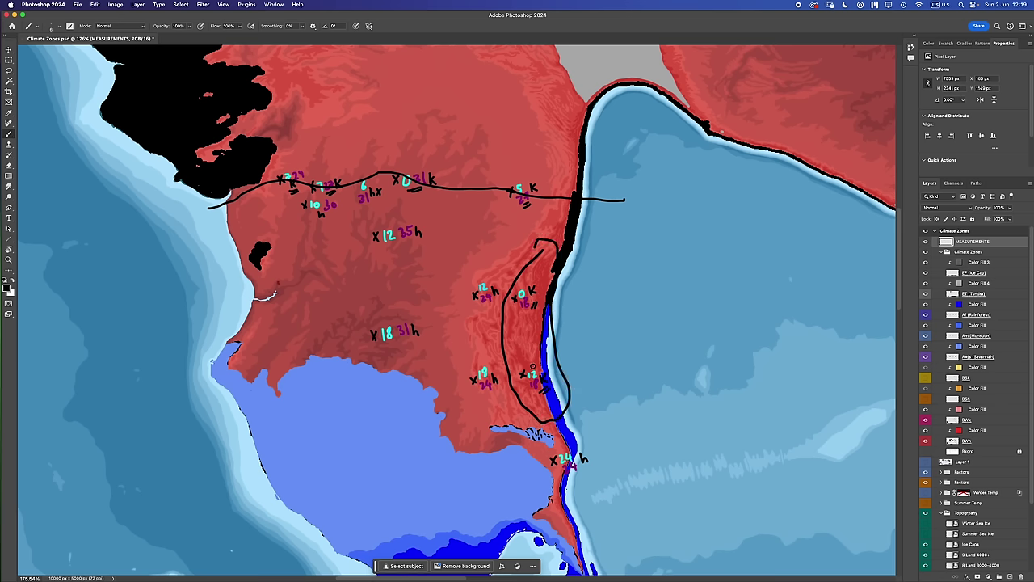
key(super+z)
key(super+z)
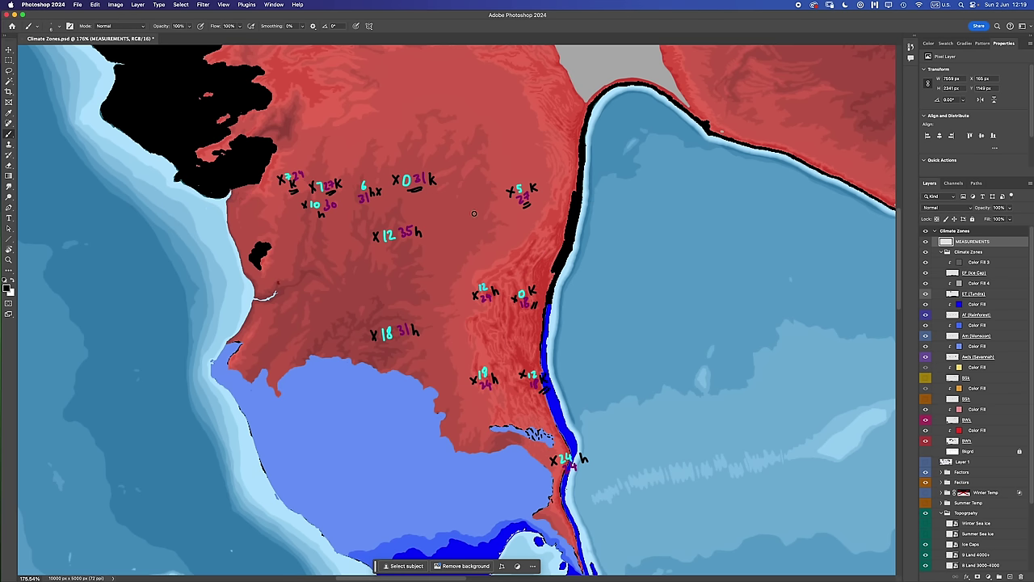
drag(474, 213, 424, 276)
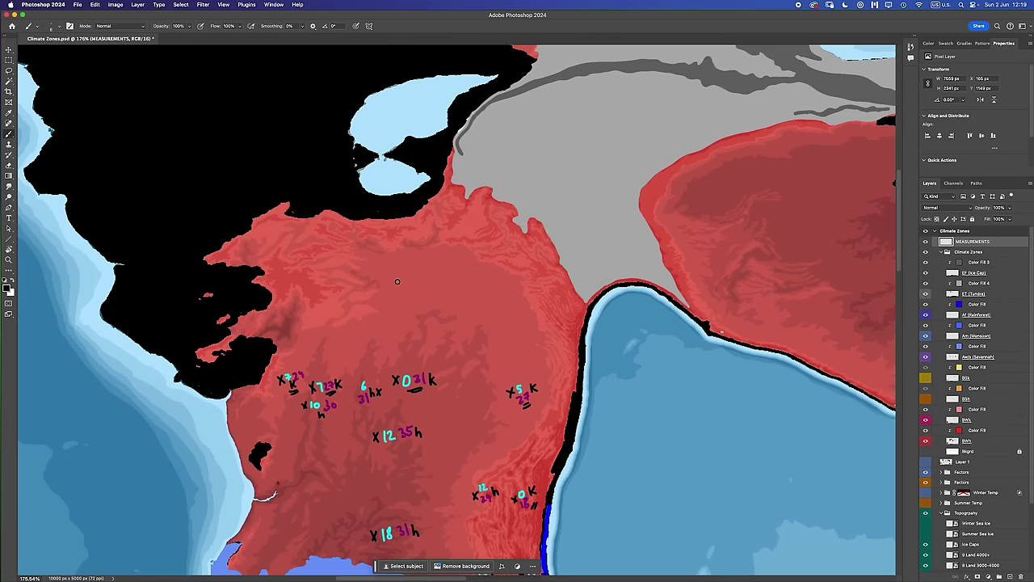
Circle the eastern peninsula's 6/21 k point and paint the desert band across the western continent
scroll(397, 281, down, 1)
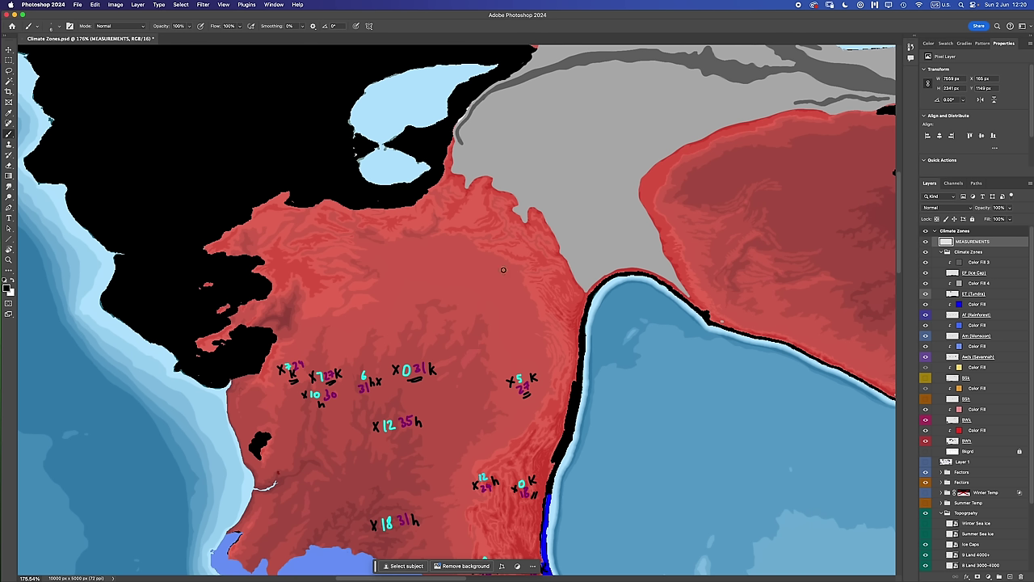
scroll(549, 337, right, 10)
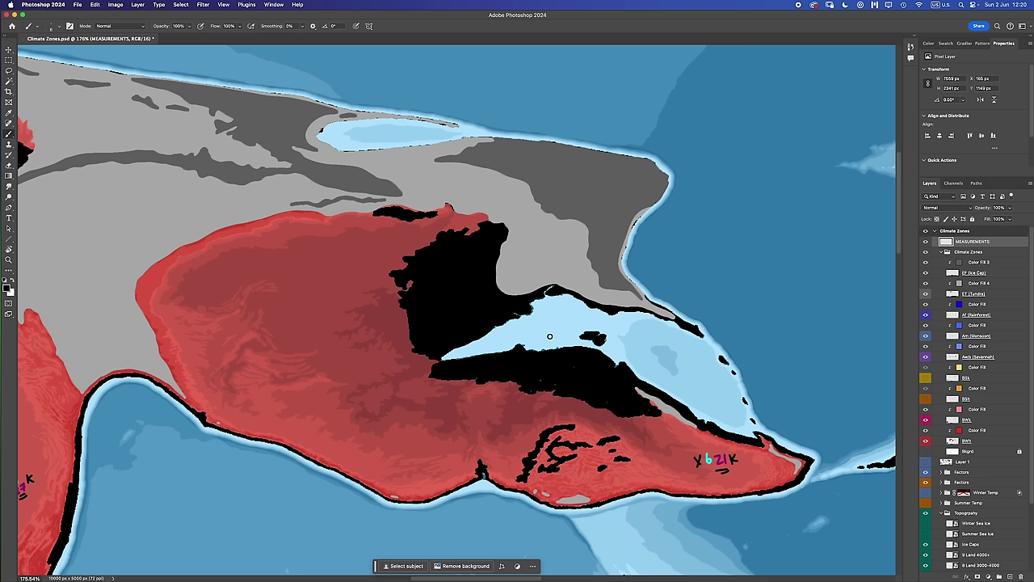
mouse_move(731, 421)
mouse_down()
mouse_move(692, 430)
mouse_move(762, 505)
mouse_move(721, 425)
mouse_move(697, 428)
mouse_up()
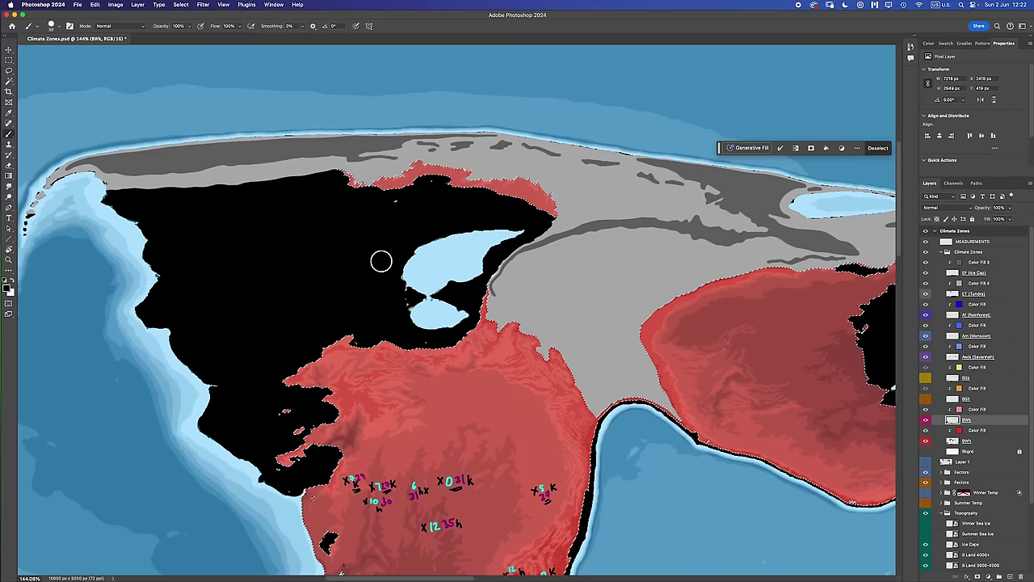
mouse_move(380, 258)
mouse_down()
mouse_move(452, 379)
mouse_move(620, 396)
mouse_move(545, 427)
mouse_move(476, 272)
mouse_move(704, 393)
mouse_move(745, 453)
mouse_up()
scroll(476, 272, right, 10)
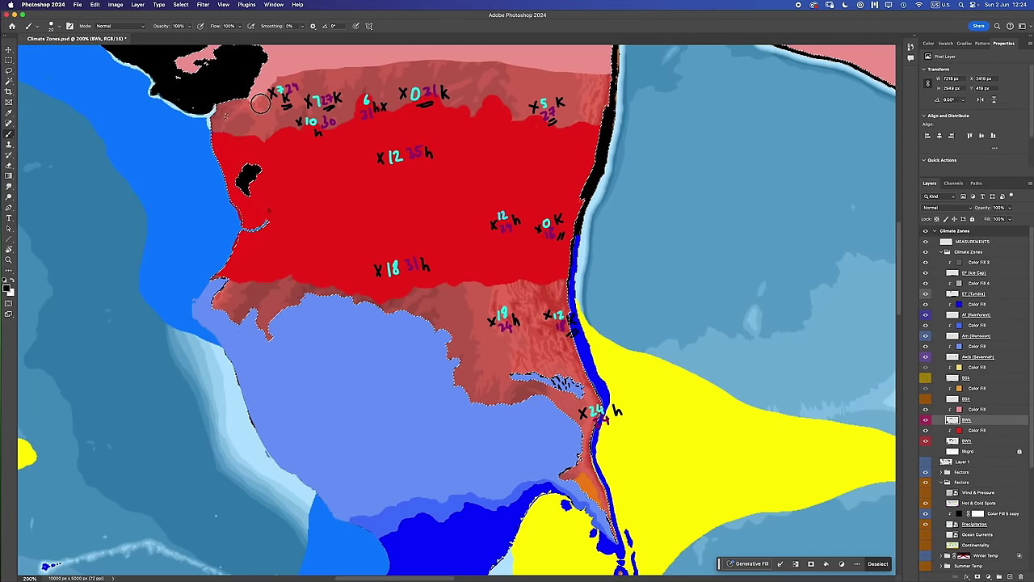
Compare the winter and summer temperature layers, then repaint the cold-desert edge along the northern labels
scroll(970, 485, down, 2)
click(926, 523)
click(926, 533)
click(926, 533)
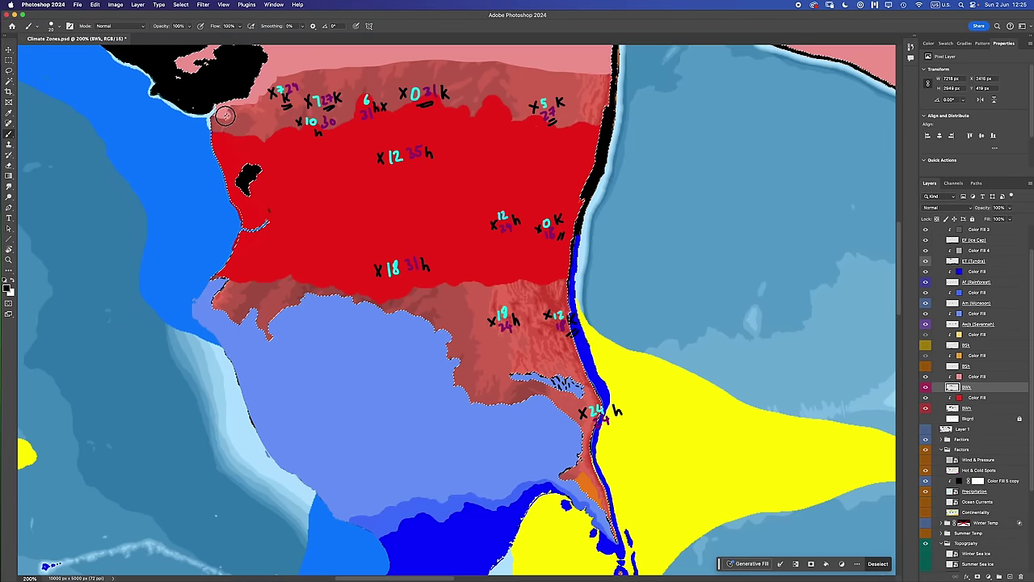
mouse_move(217, 115)
mouse_down()
mouse_move(311, 113)
mouse_move(400, 91)
mouse_move(492, 96)
mouse_move(598, 120)
mouse_up()
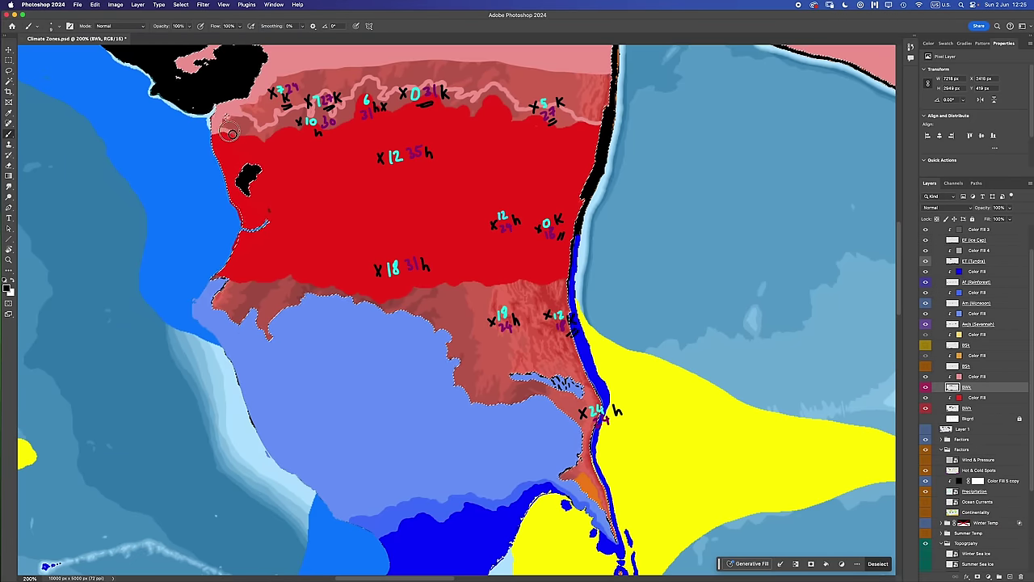
mouse_move(231, 133)
mouse_down()
mouse_move(323, 76)
mouse_move(346, 90)
mouse_move(378, 67)
mouse_move(584, 97)
mouse_move(436, 81)
mouse_move(519, 74)
mouse_up()
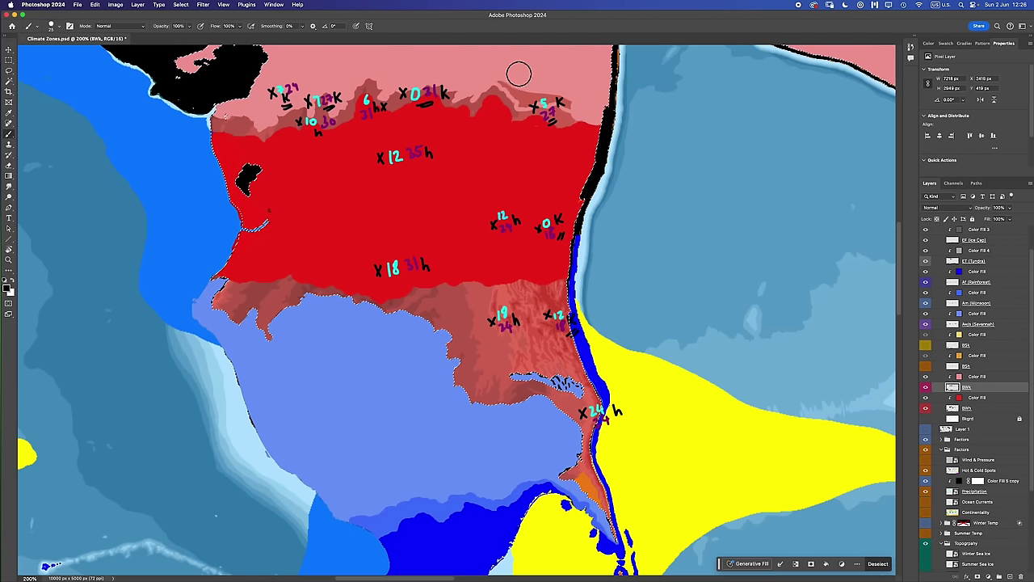
Toggle the temperature overlays on and off over the painted zones, leaving them hidden
click(926, 462)
scroll(941, 485, down, 3)
click(927, 416)
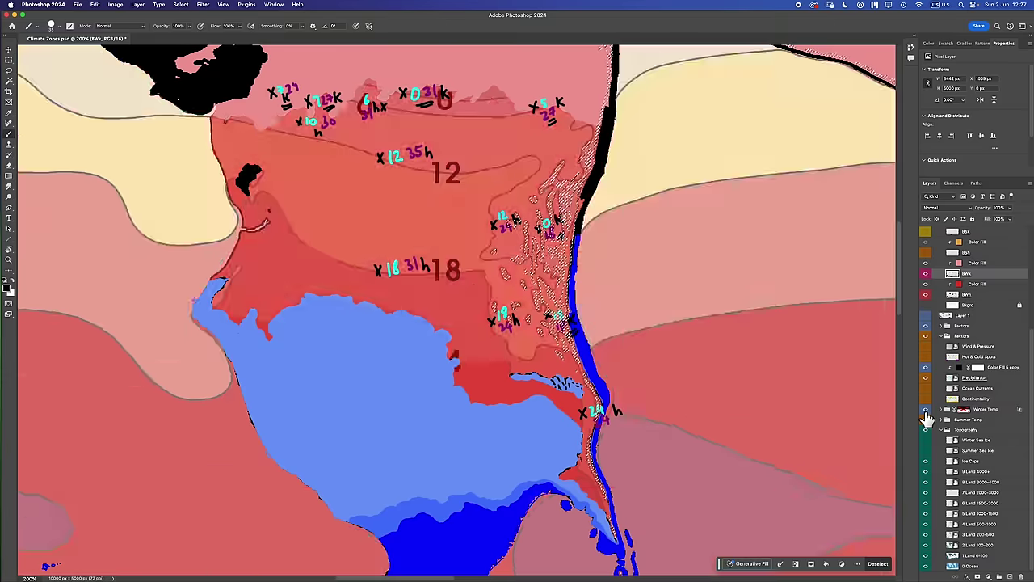
click(927, 417)
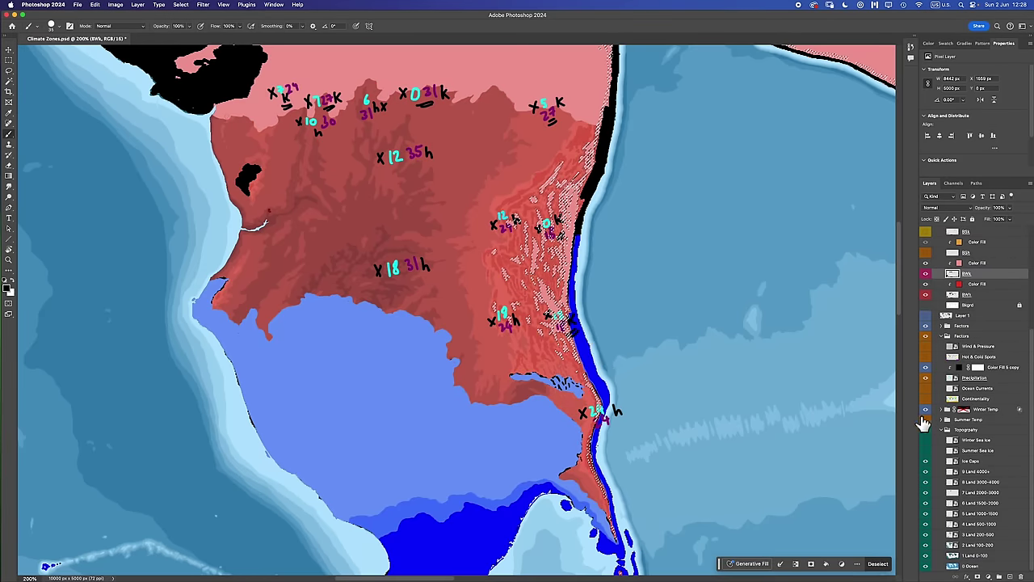
click(925, 421)
click(925, 421)
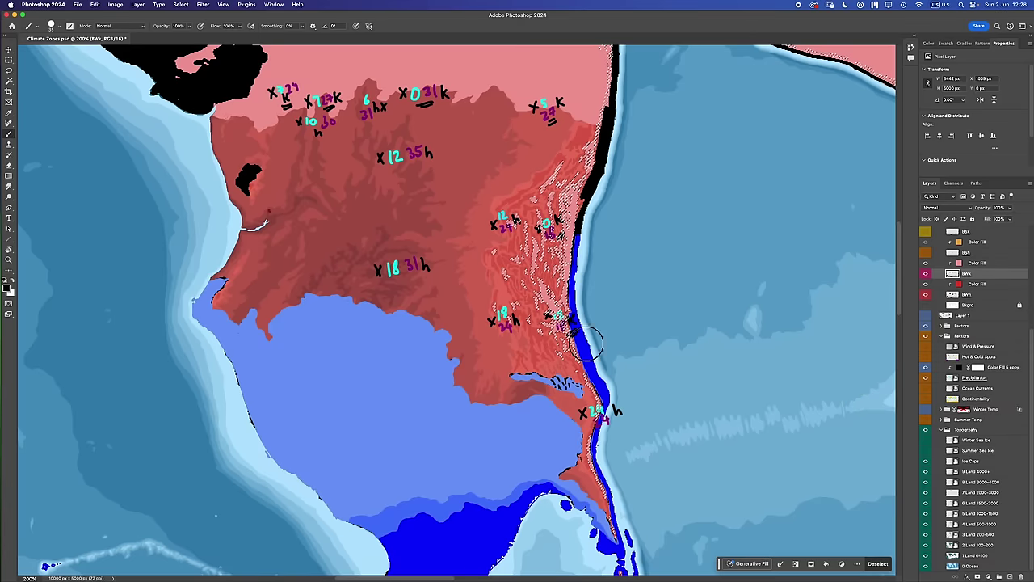
scroll(588, 343, down, 5)
click(926, 420)
click(926, 419)
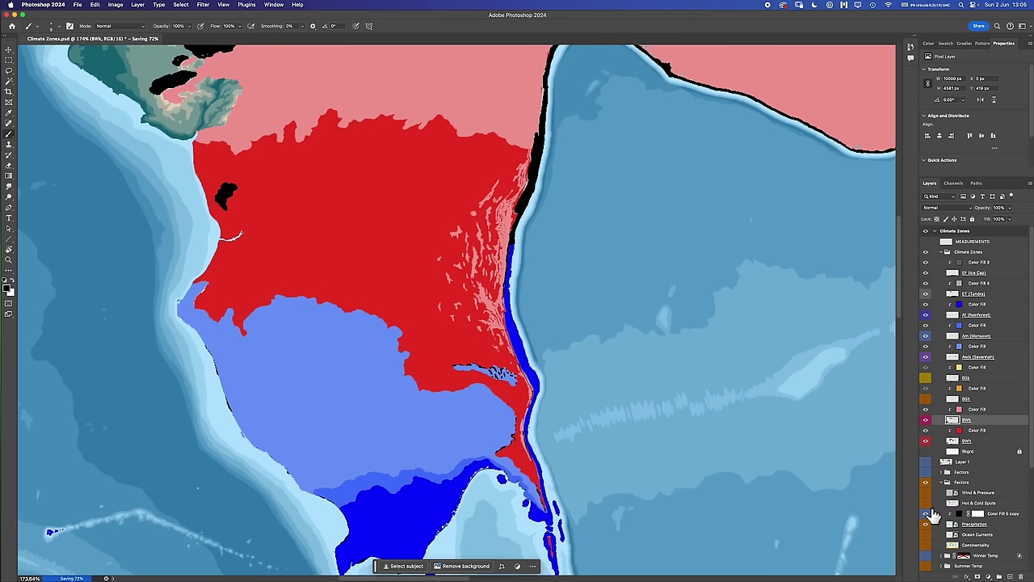
Show the yellow Color Fill 5 copy overlay and select the BWh hot-desert layer
click(929, 514)
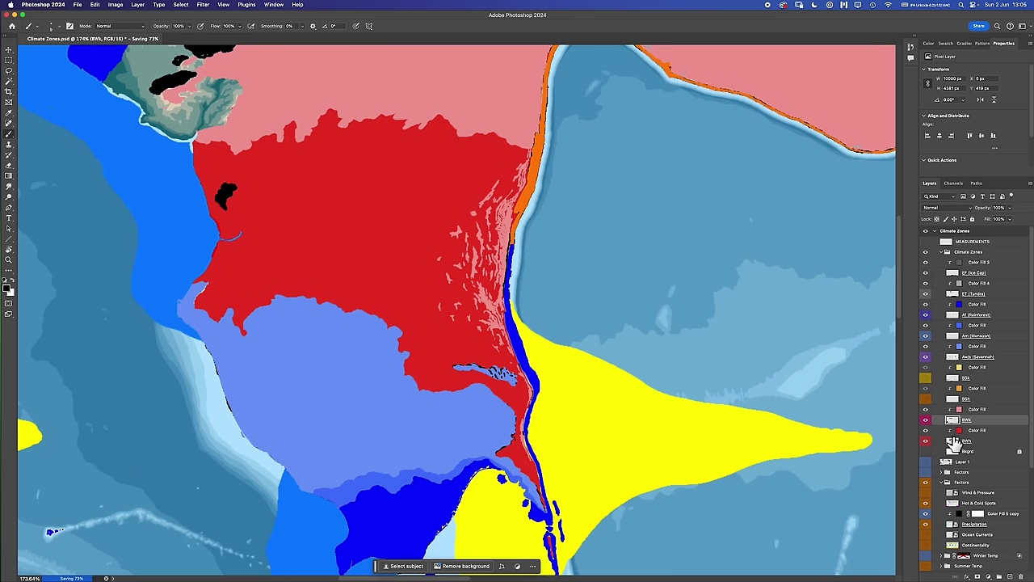
click(954, 441)
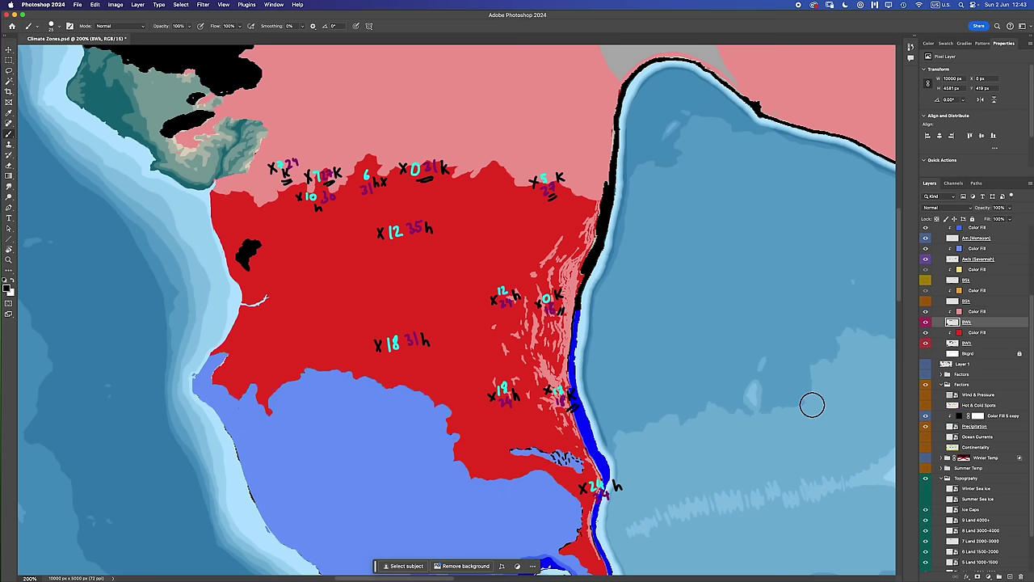
Switch to the Move tool (V)
key(v)
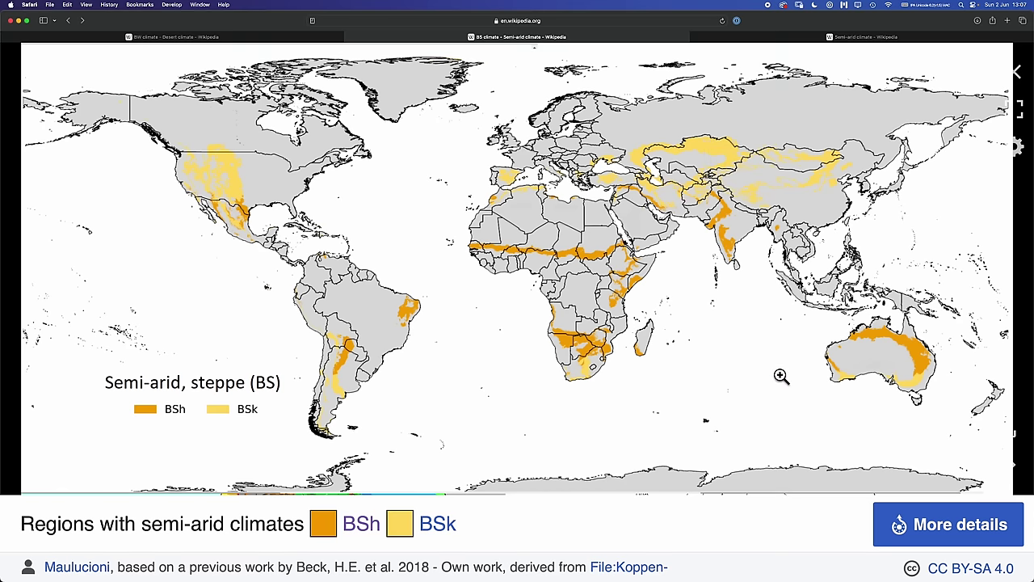
key(ctrl+Tab)
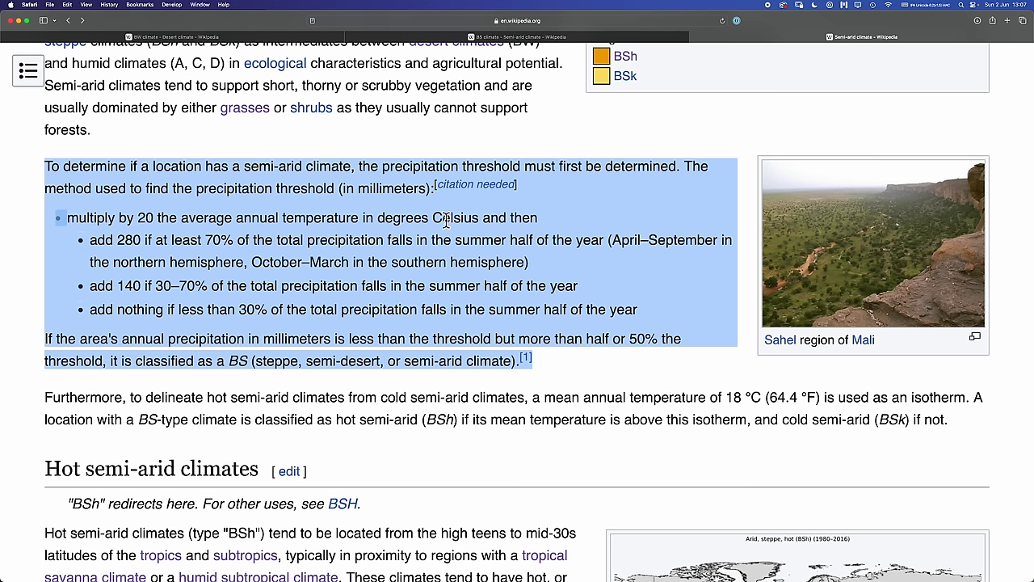
click(441, 38)
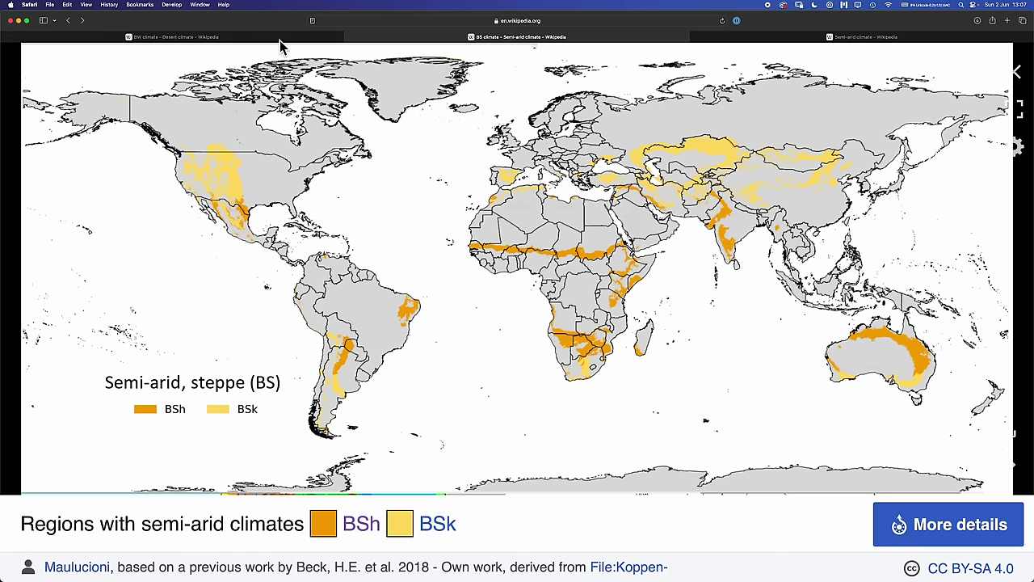
Flip between the BW desert and BS semi-arid Wikipedia maps, then return to Climate Zones.psd in Photoshop
click(255, 37)
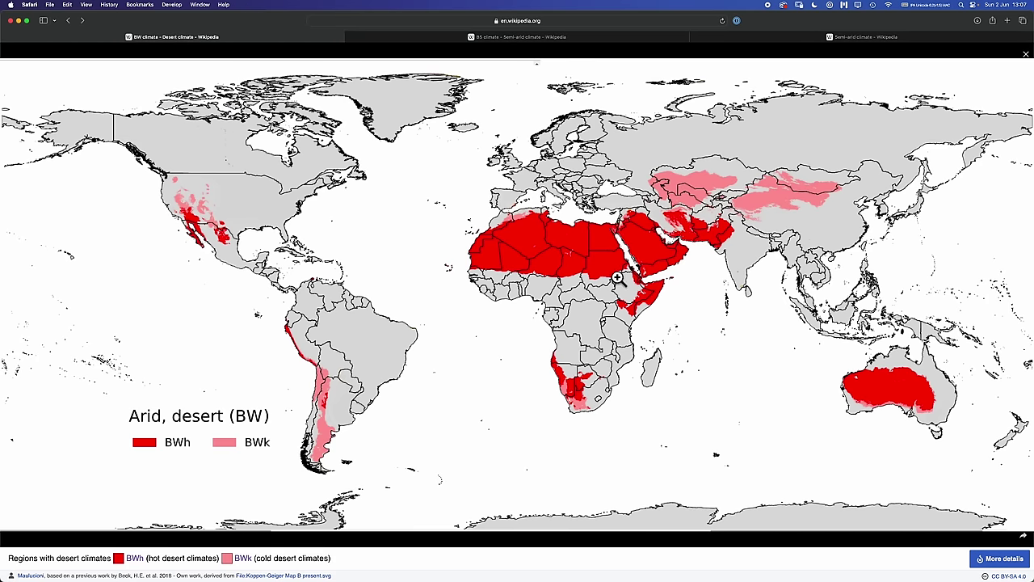
click(550, 38)
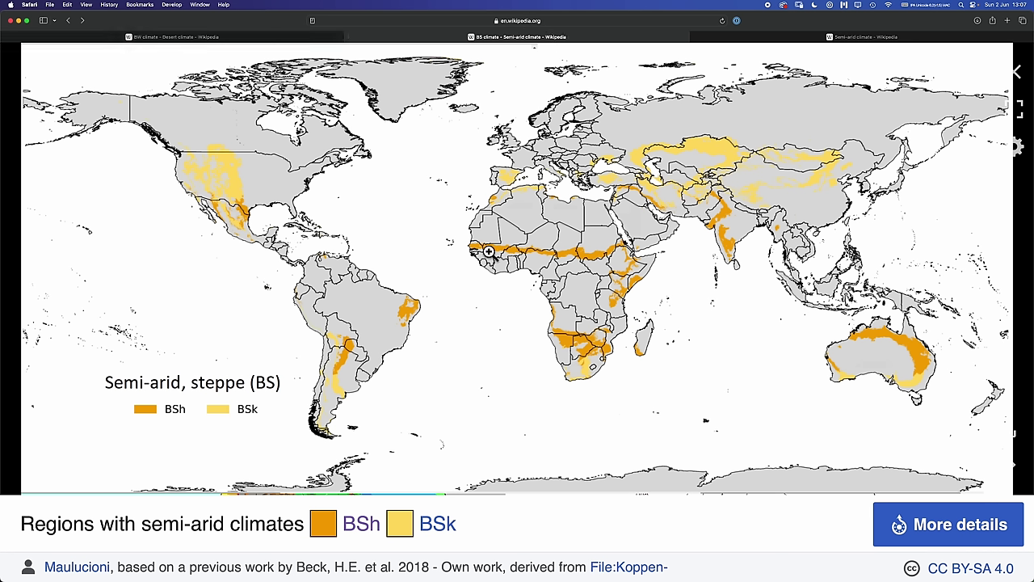
click(242, 38)
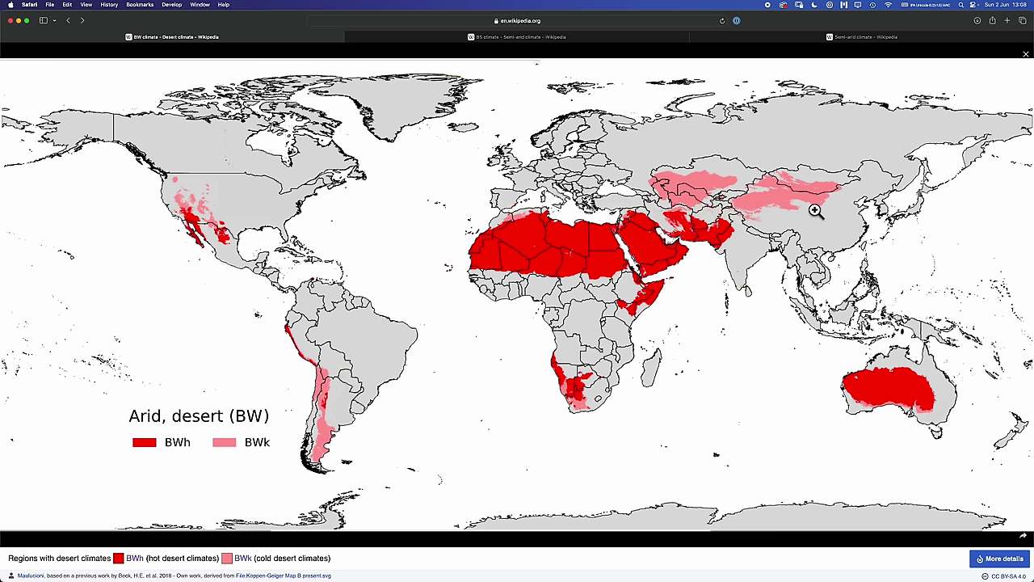
click(502, 41)
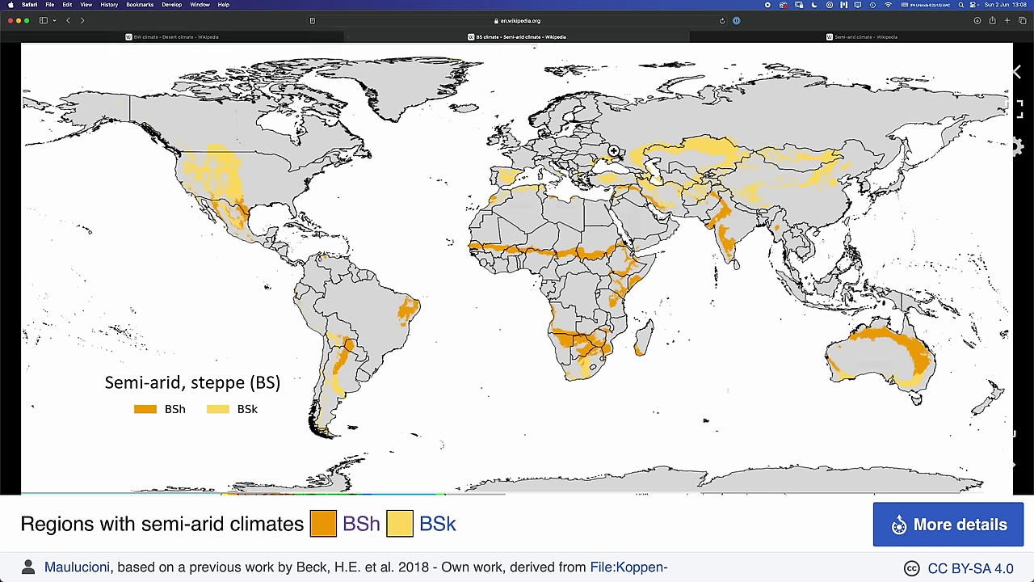
click(319, 39)
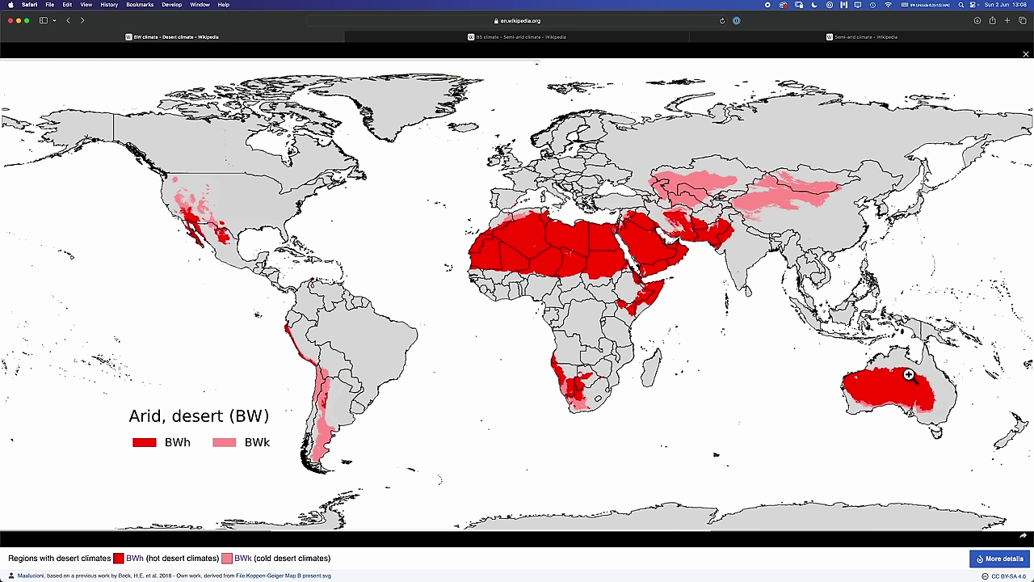
key(ctrl+Tab)
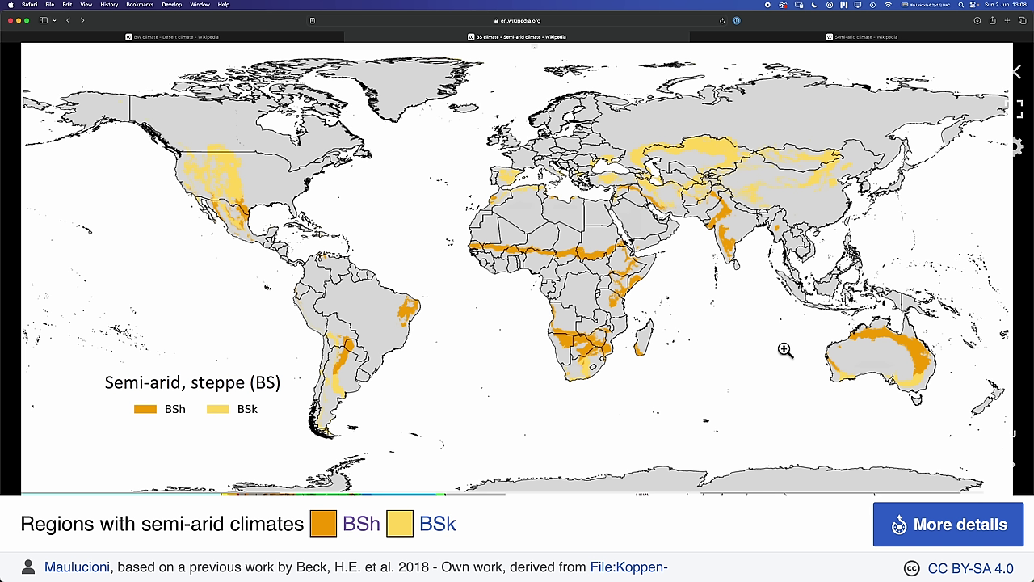
key(super+Tab)
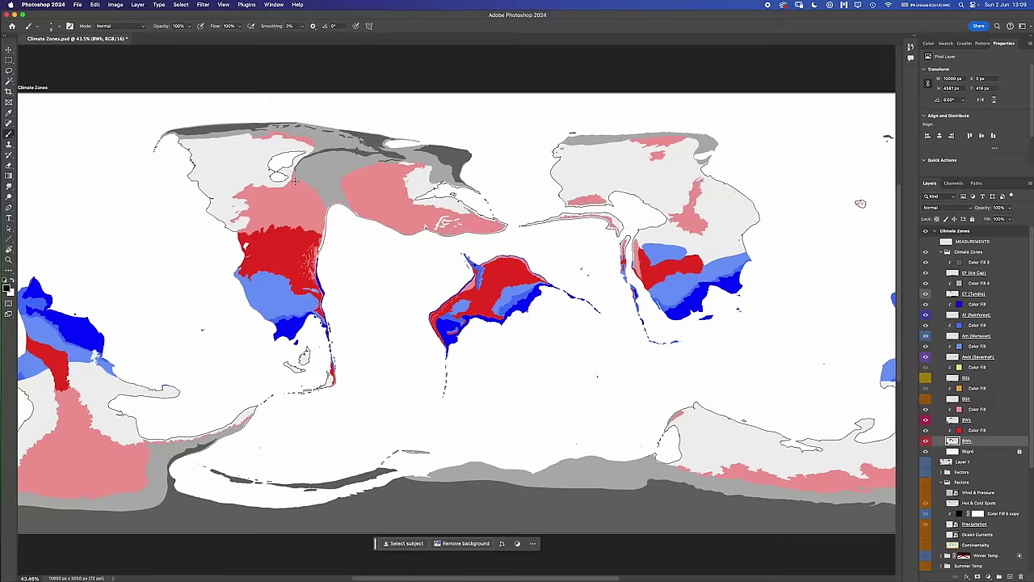
Bring Illustrator's Deserts.ai desert-width diagram to the front
key(super+Tab)
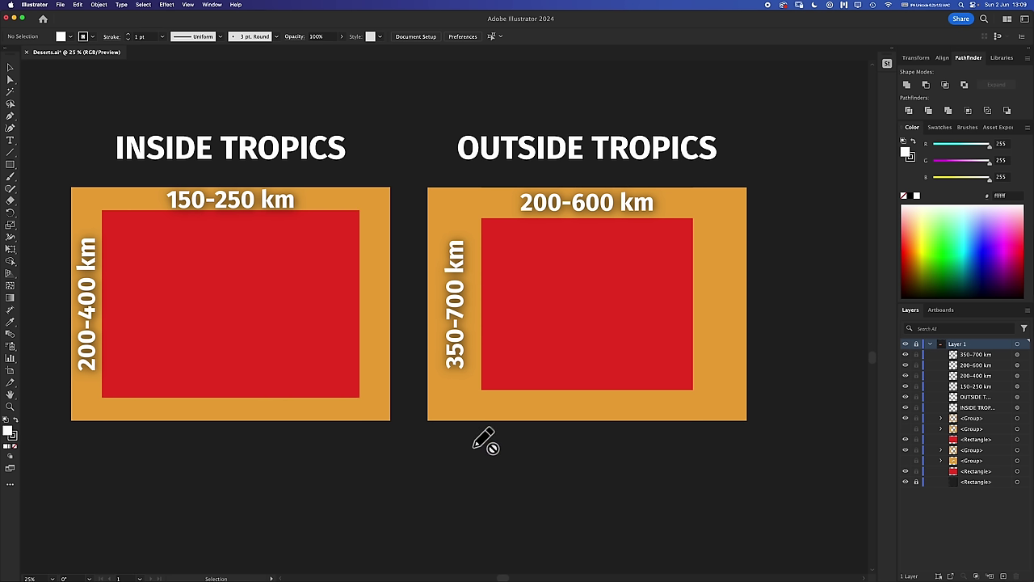
Glance at the semi-arid reference map in Safari, then go back to the Deserts.ai diagram
key(super+Tab)
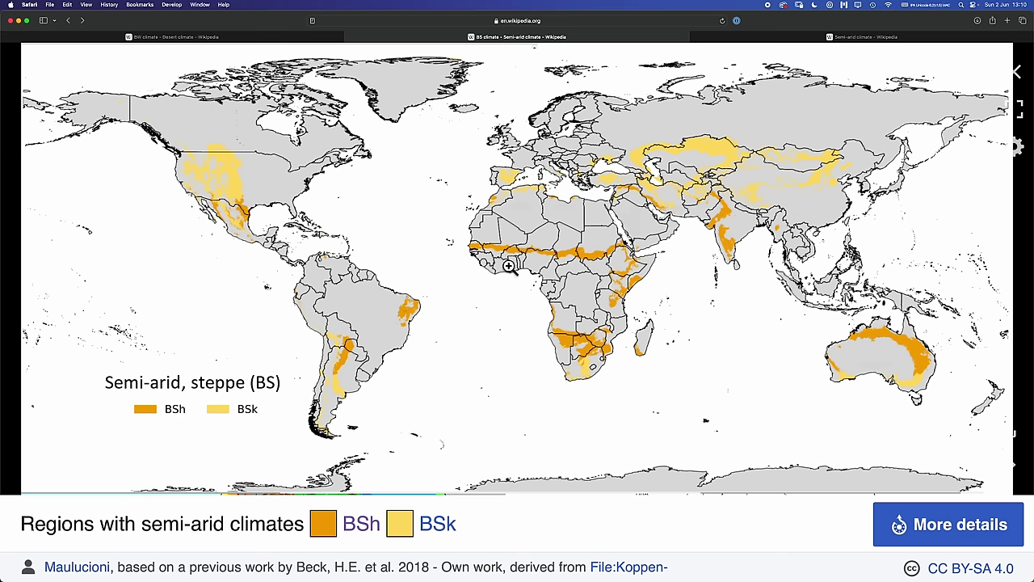
key(super+Tab)
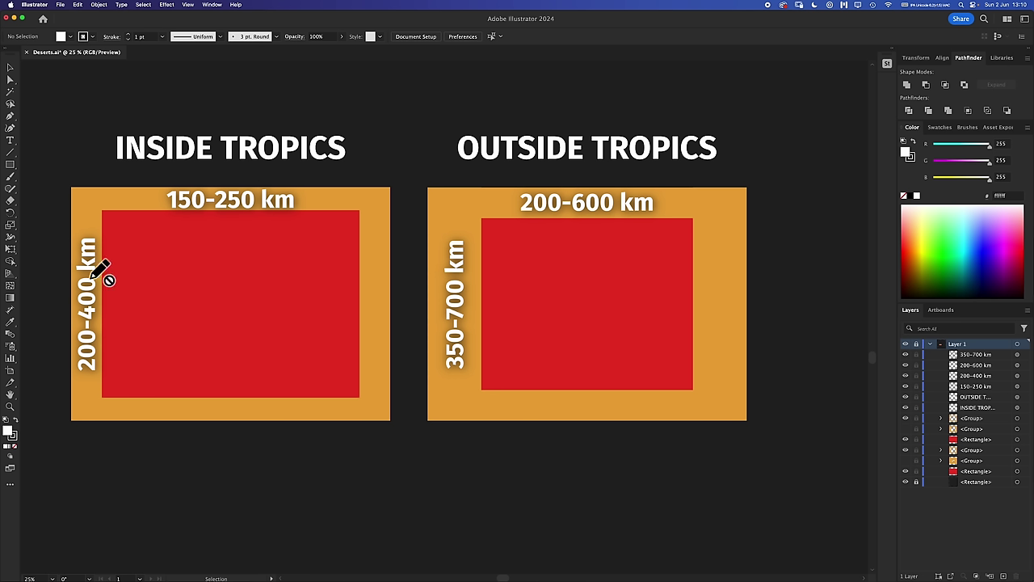